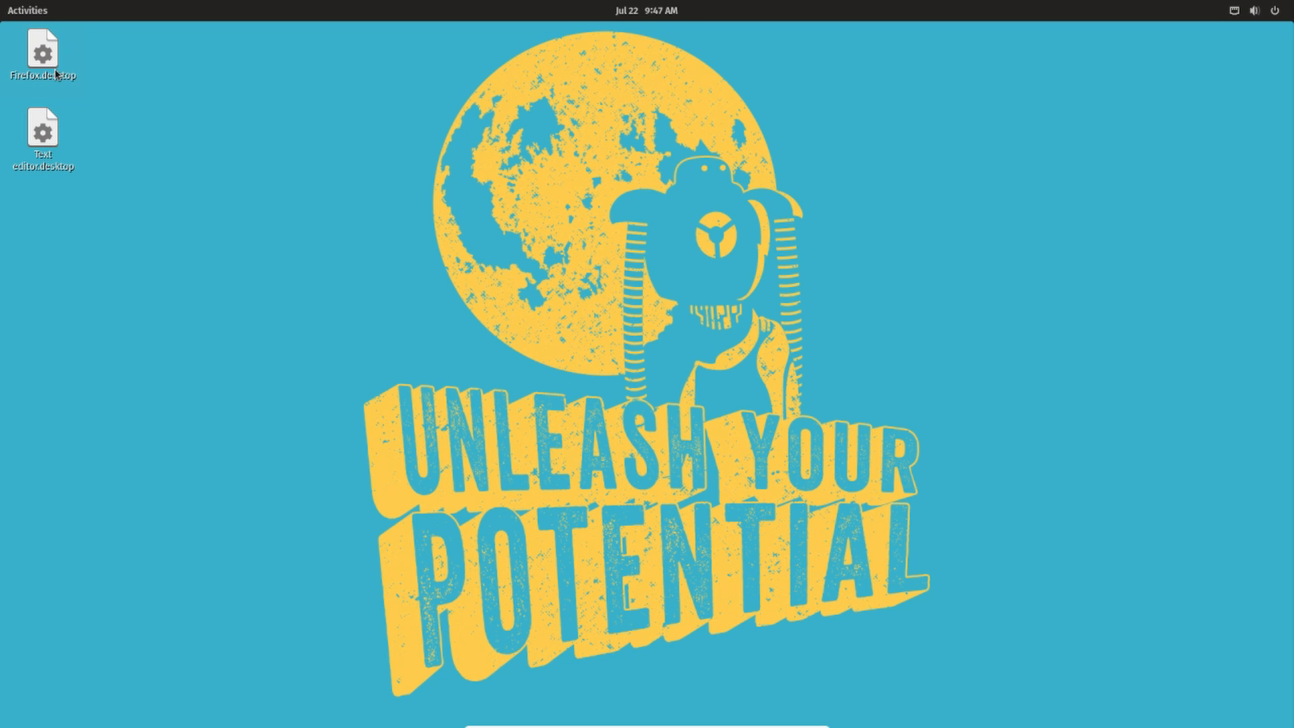
left_click(31, 121)
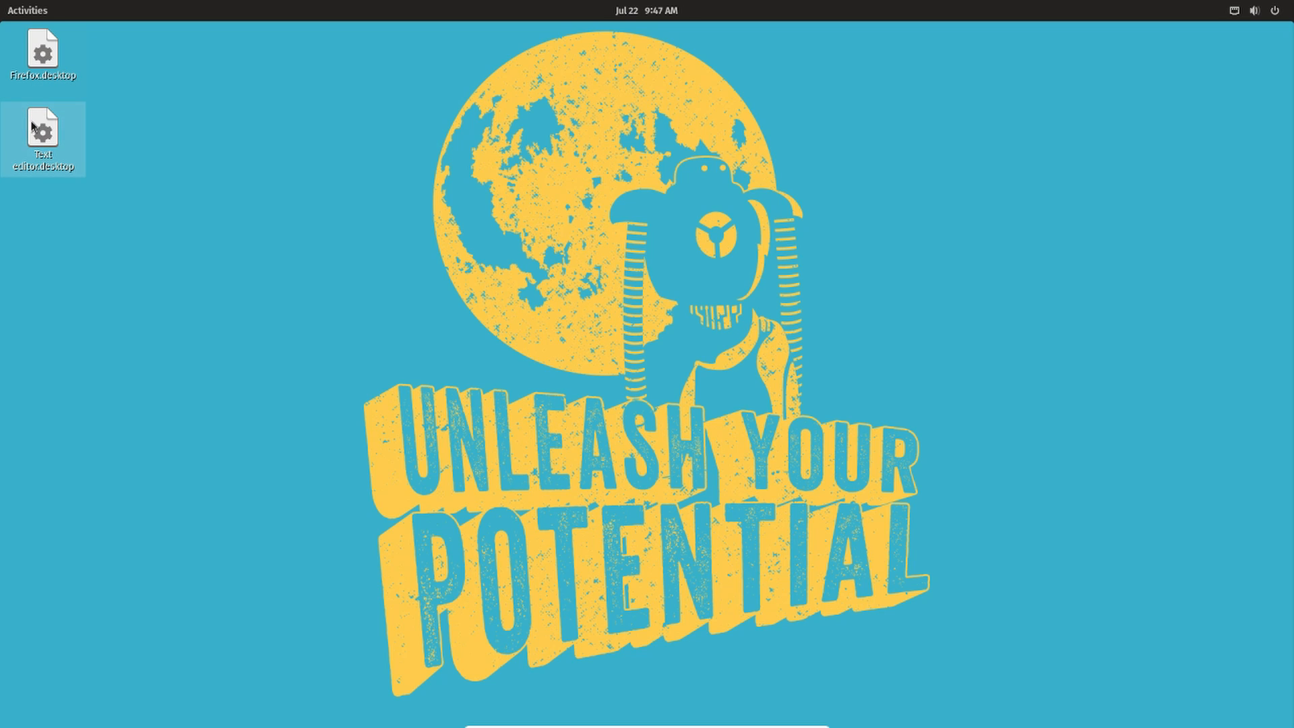
left_click(134, 107)
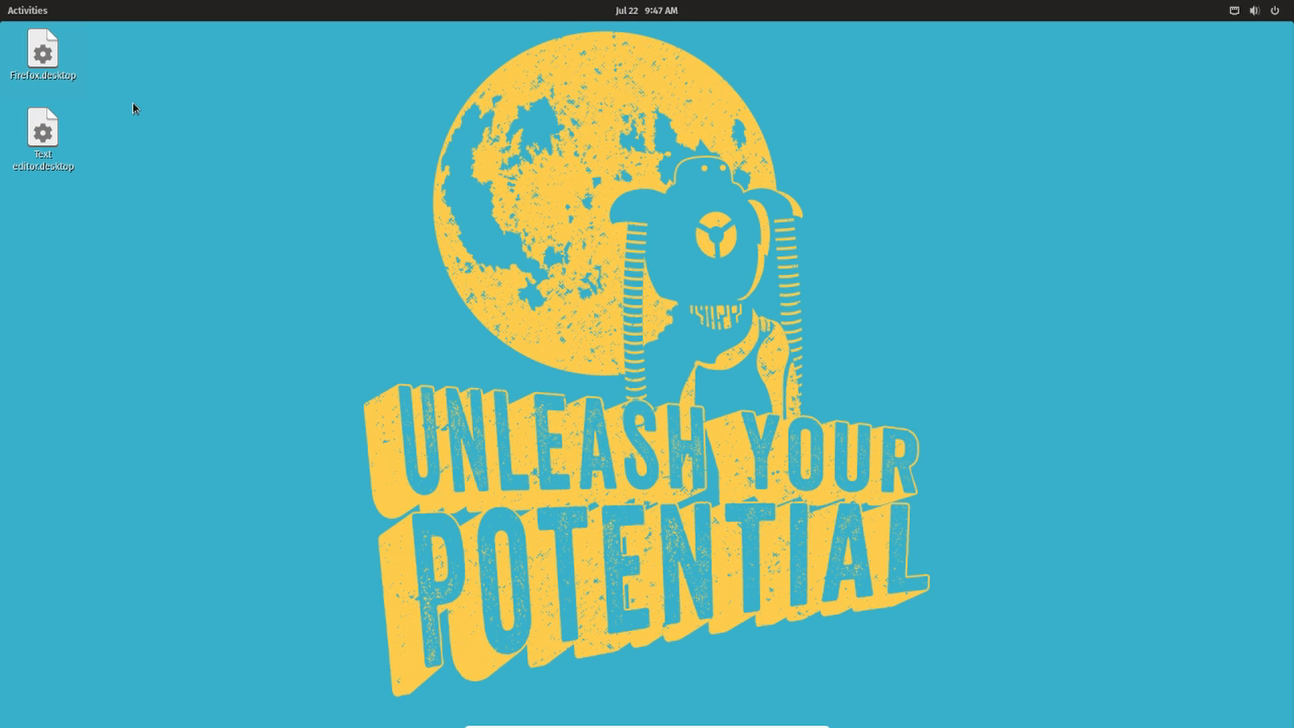
- Open Pop!_Shop and search it for gnome tweaks
left_click(40, 12)
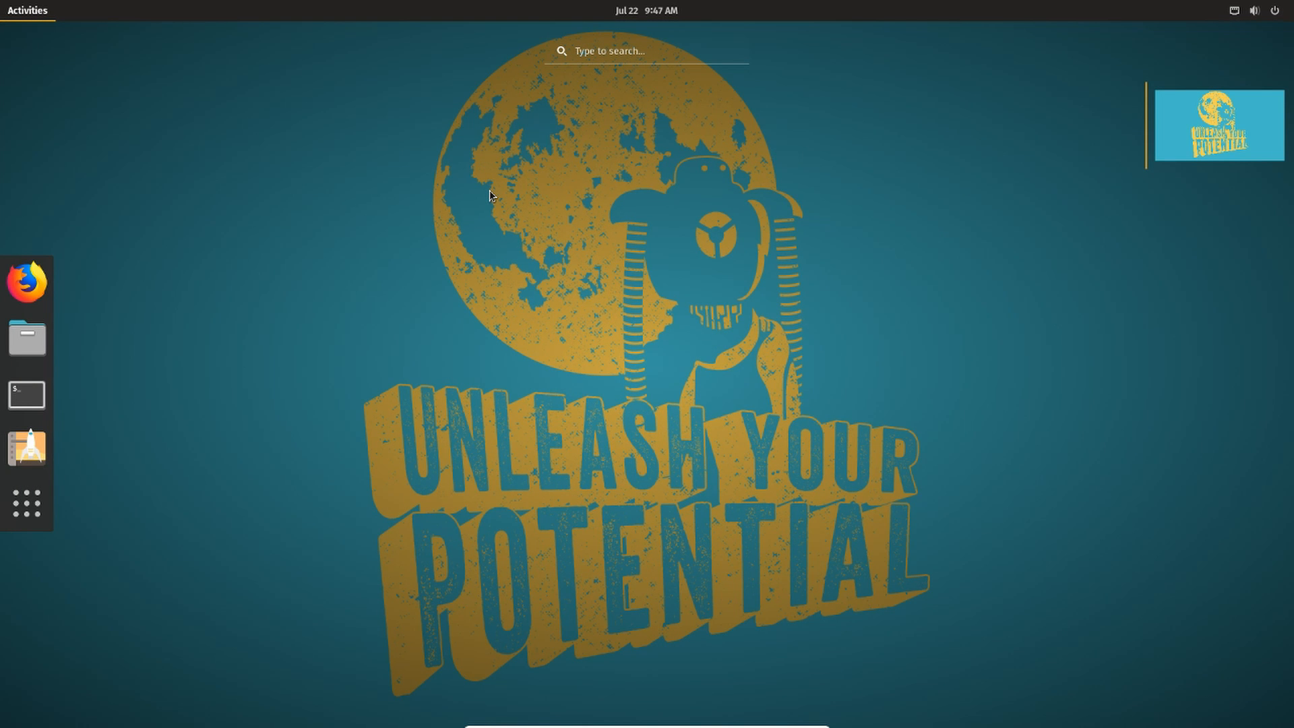
left_click(27, 448)
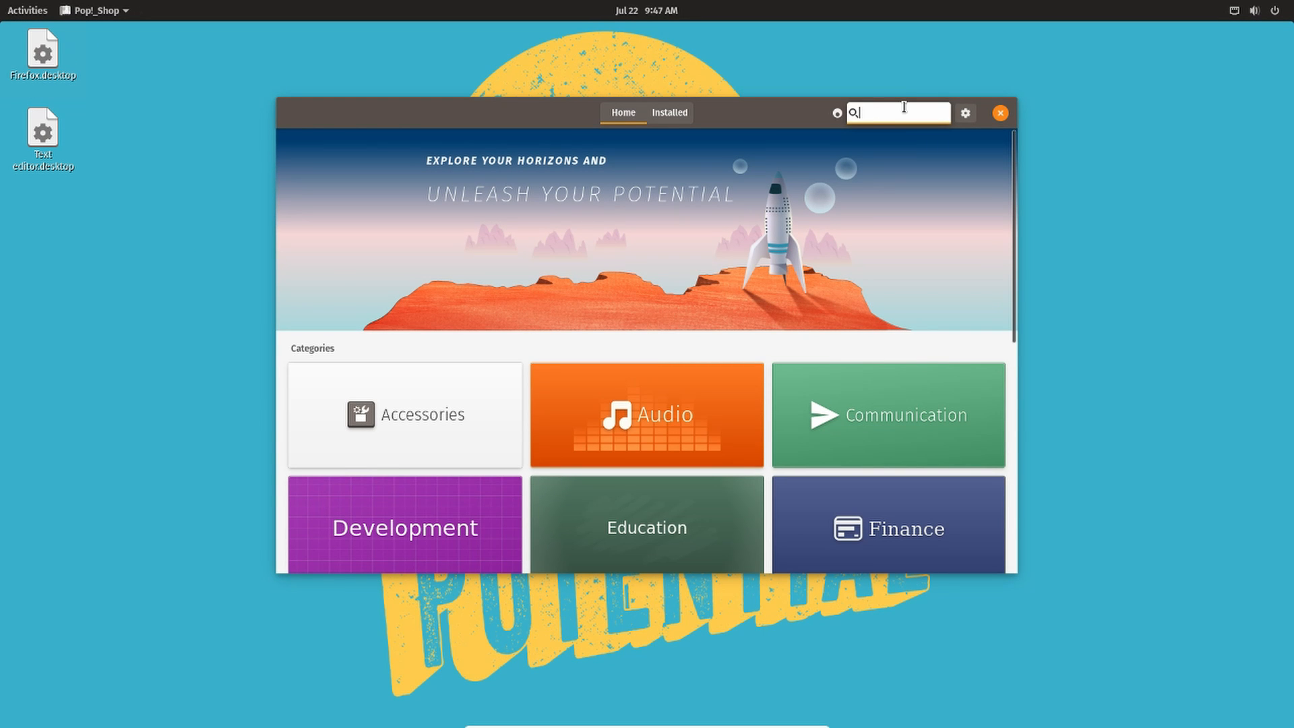
type("gnome te")
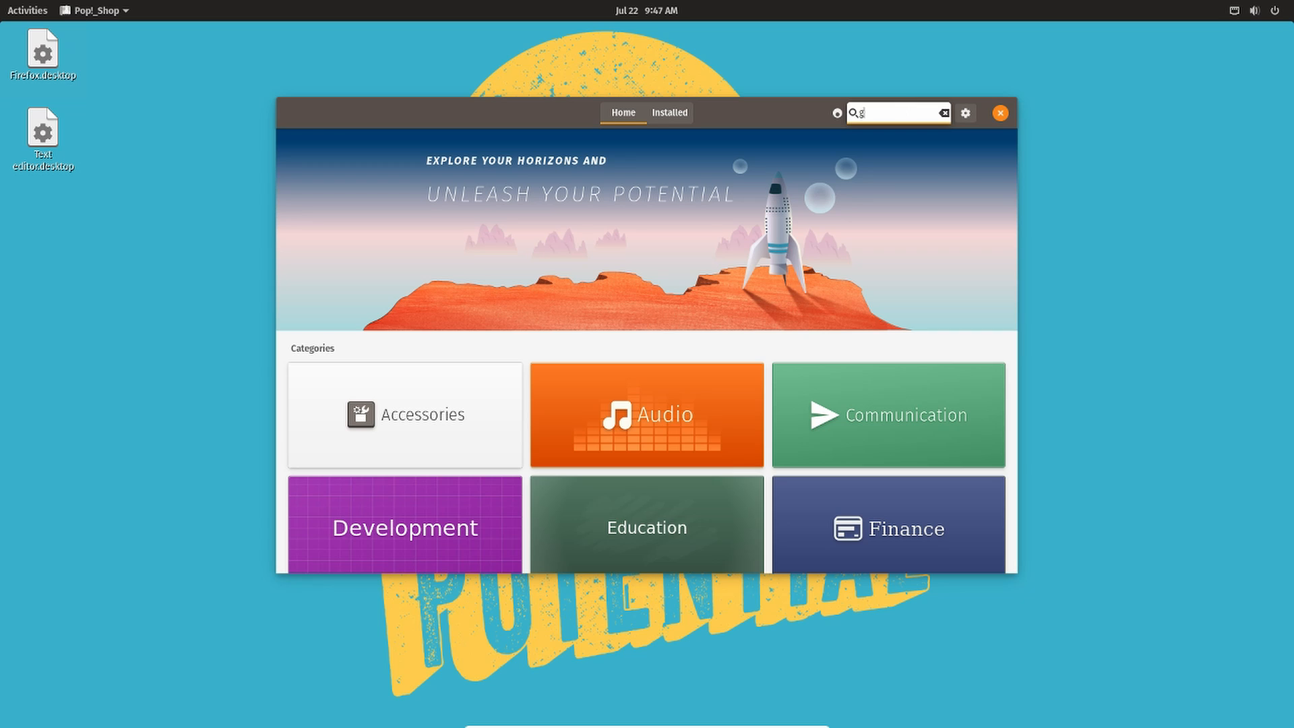
key("BackSpace")
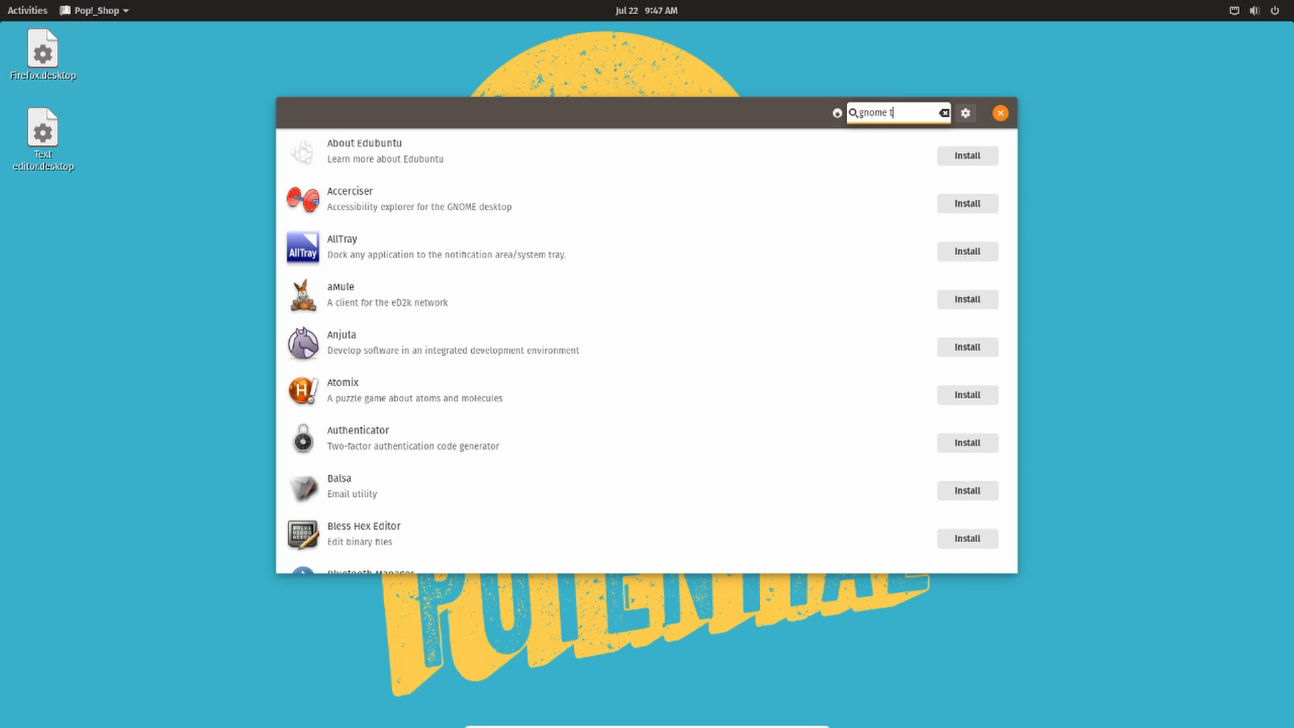
type("weaksa")
key("BackSpace")
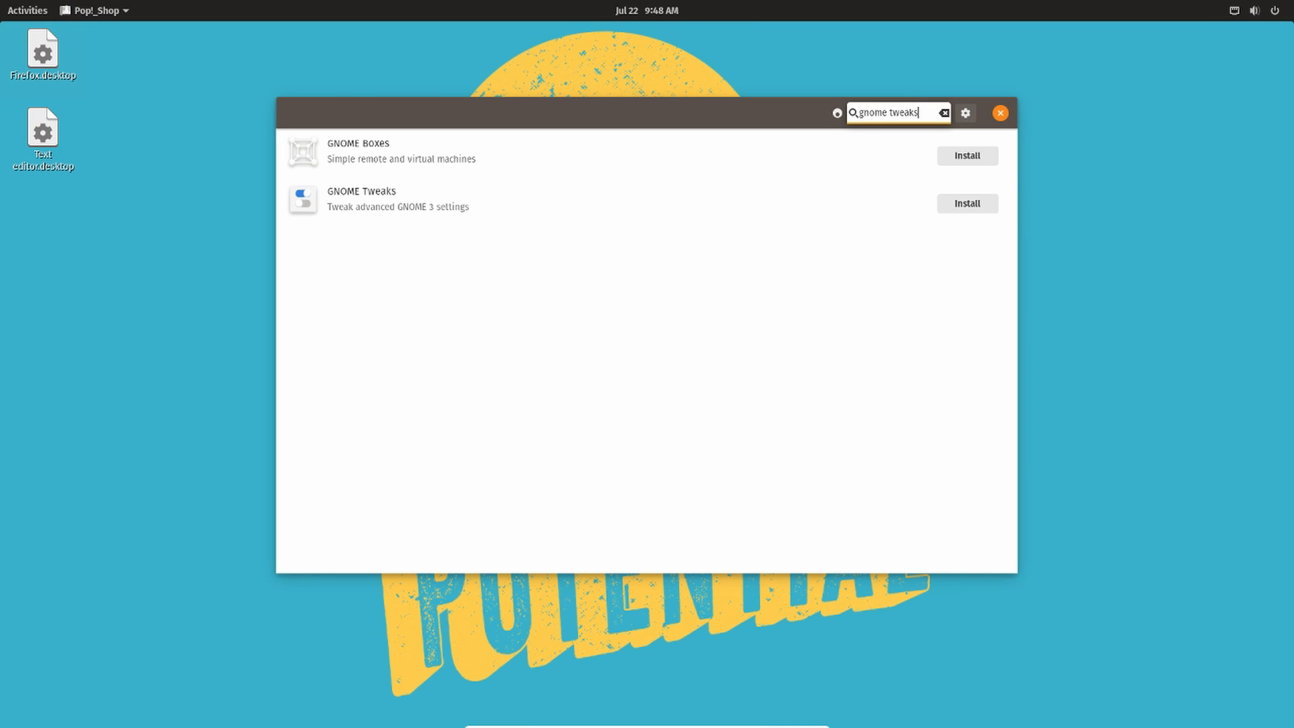
- Install GNOME Tweaks, entering the account password to authenticate, then close the shop
left_click(979, 208)
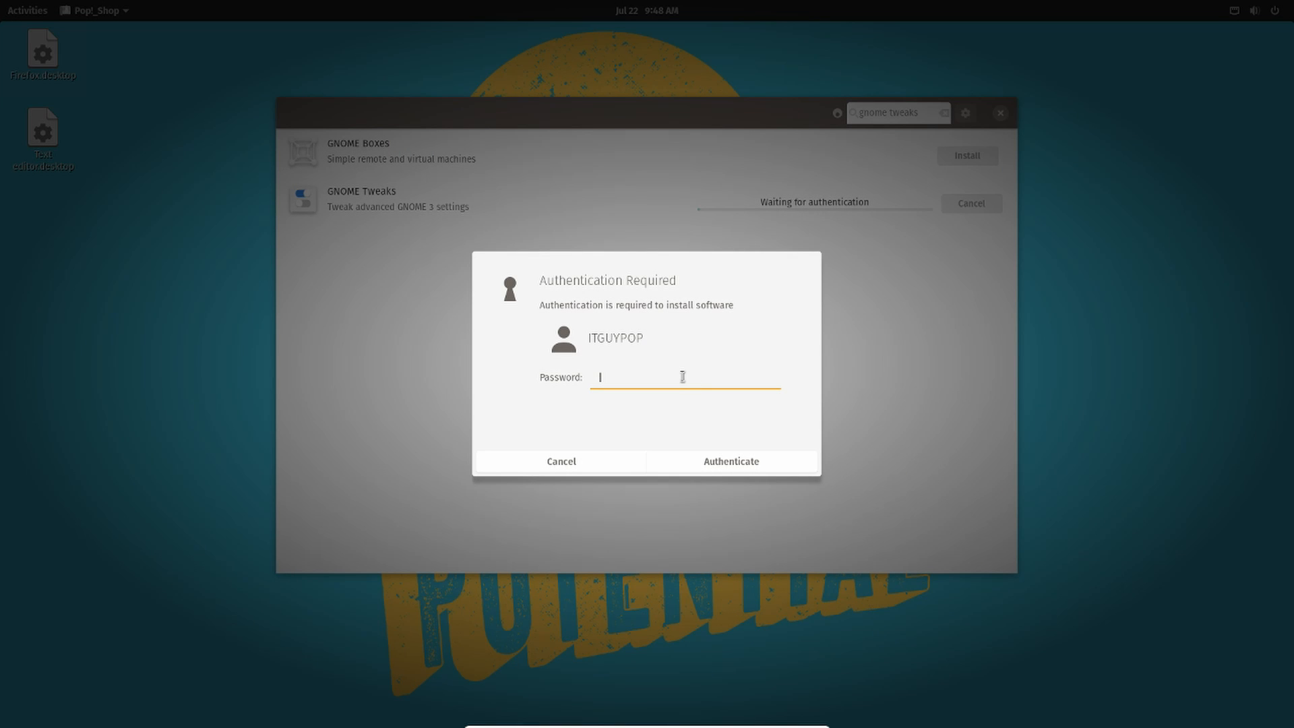
type("********")
key("Return")
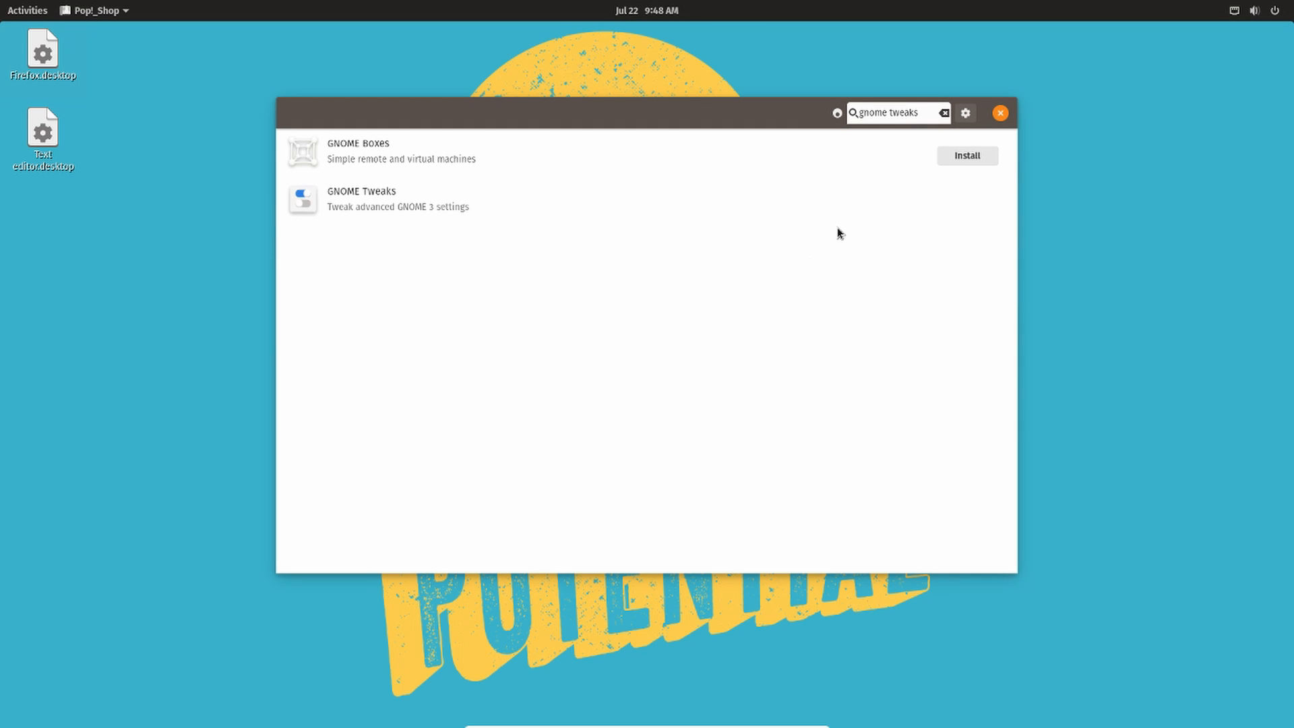
left_click(1000, 112)
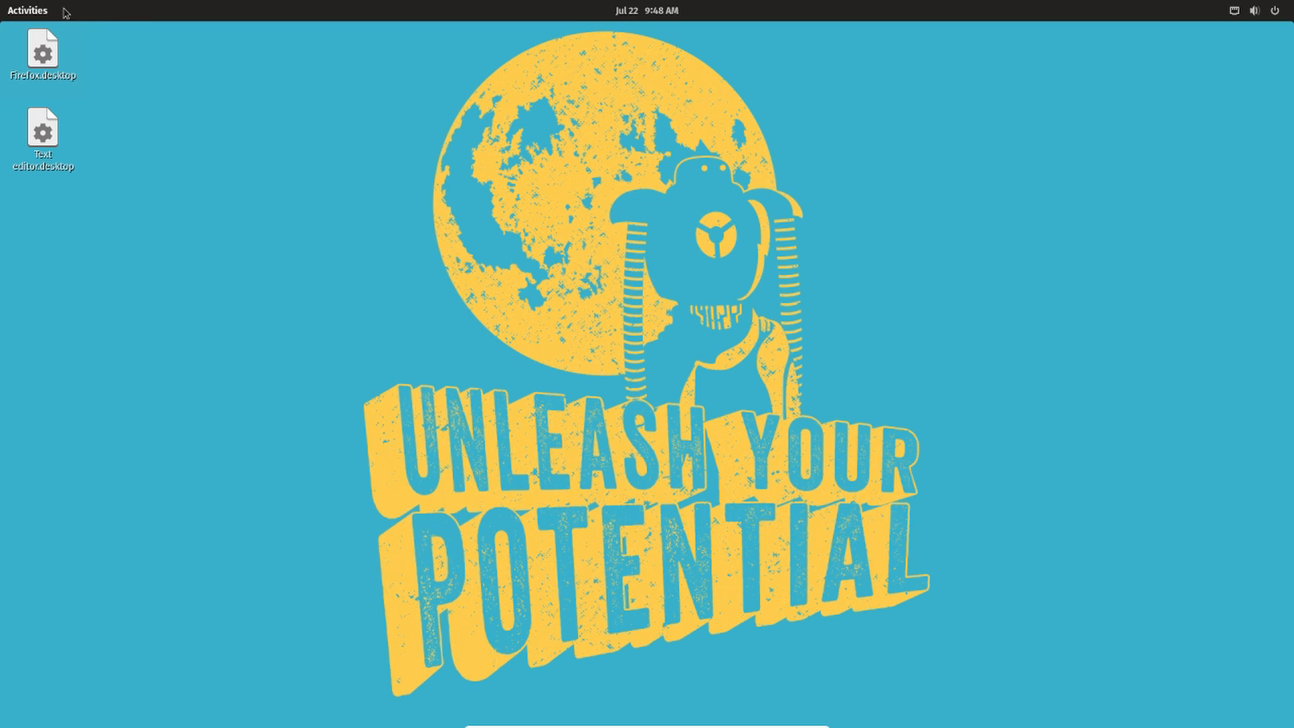
- Open Tweaks, turn off the Desktop icons extension, and close Tweaks
key("super")
type("gnome t")
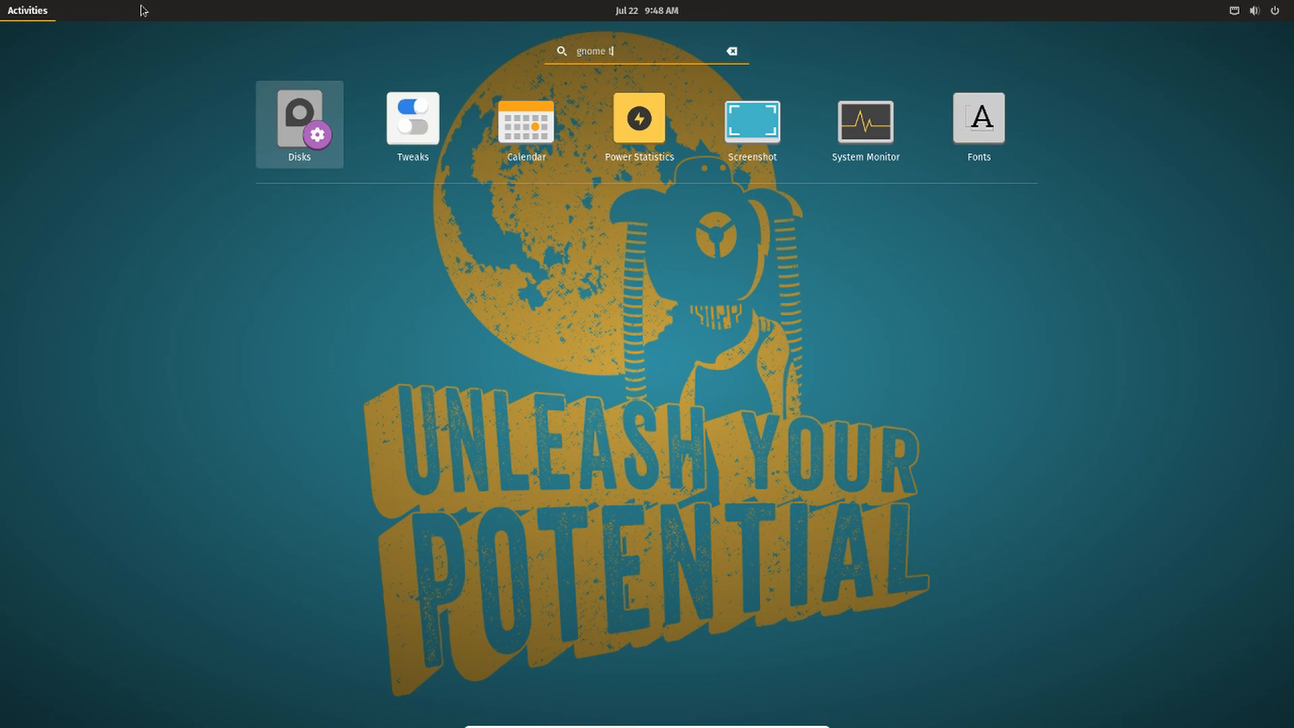
left_click(431, 153)
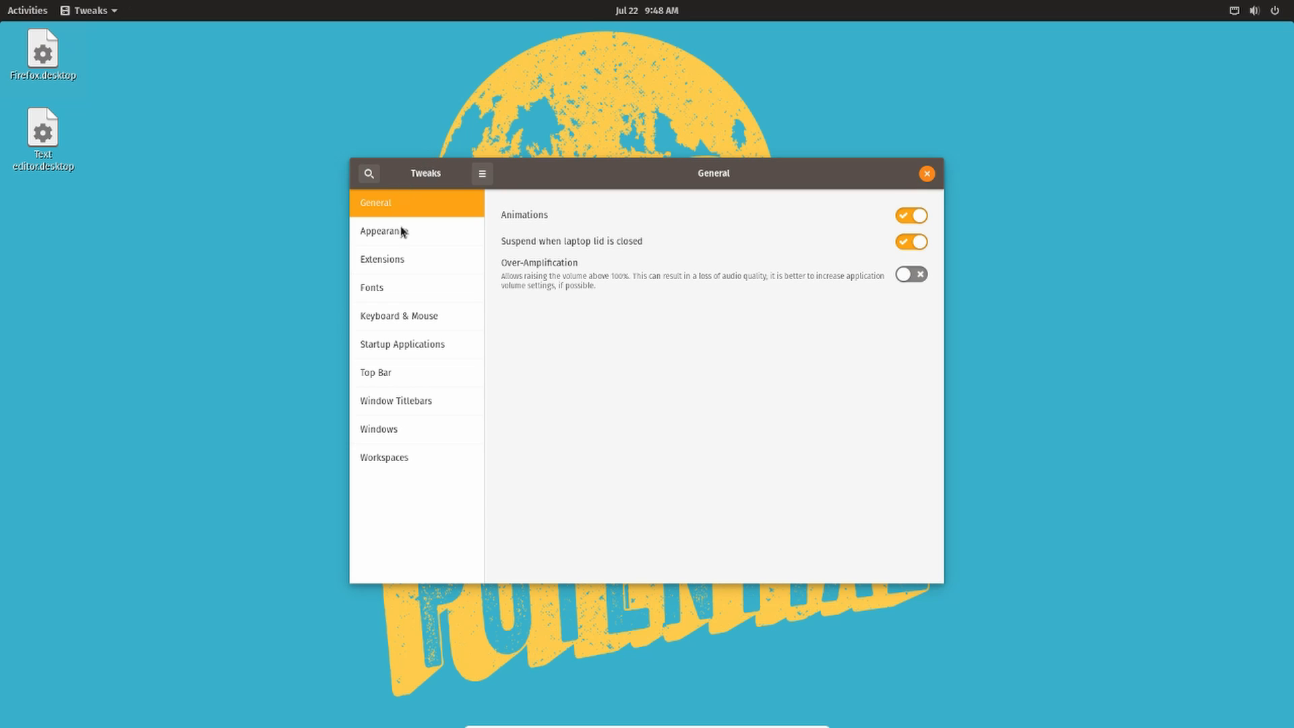
left_click(402, 259)
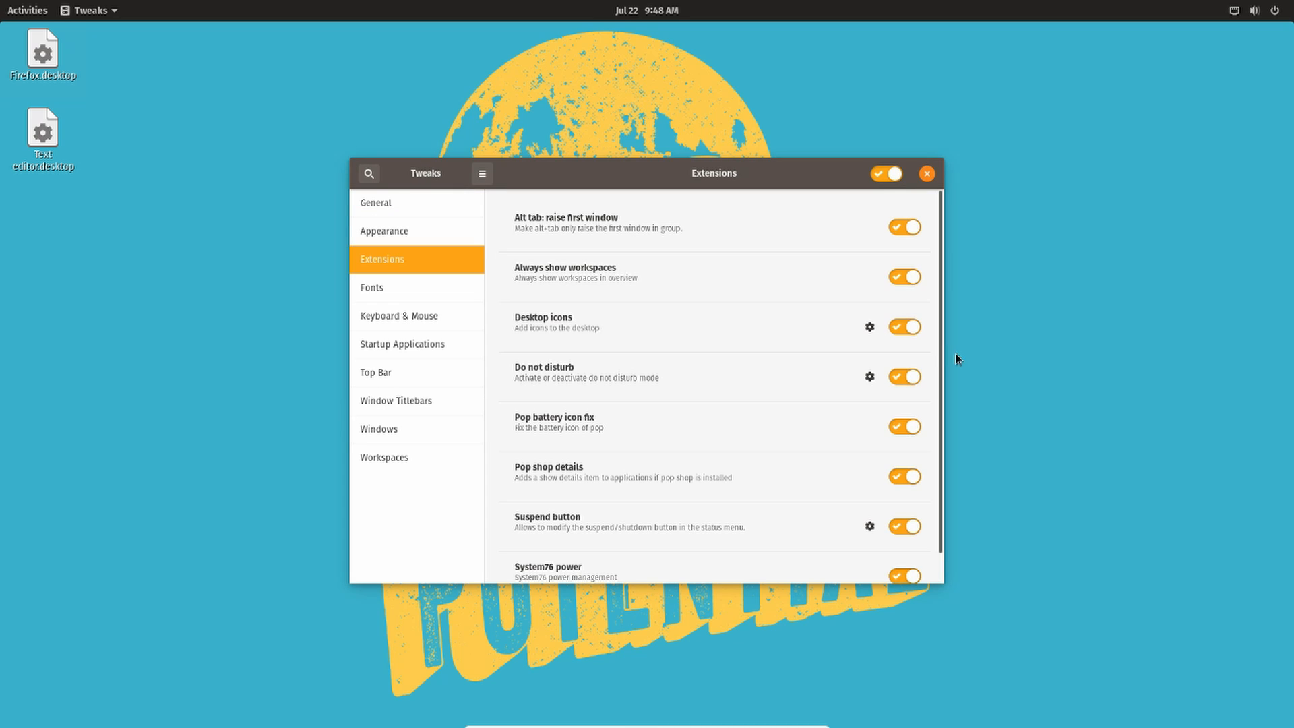
left_click(909, 328)
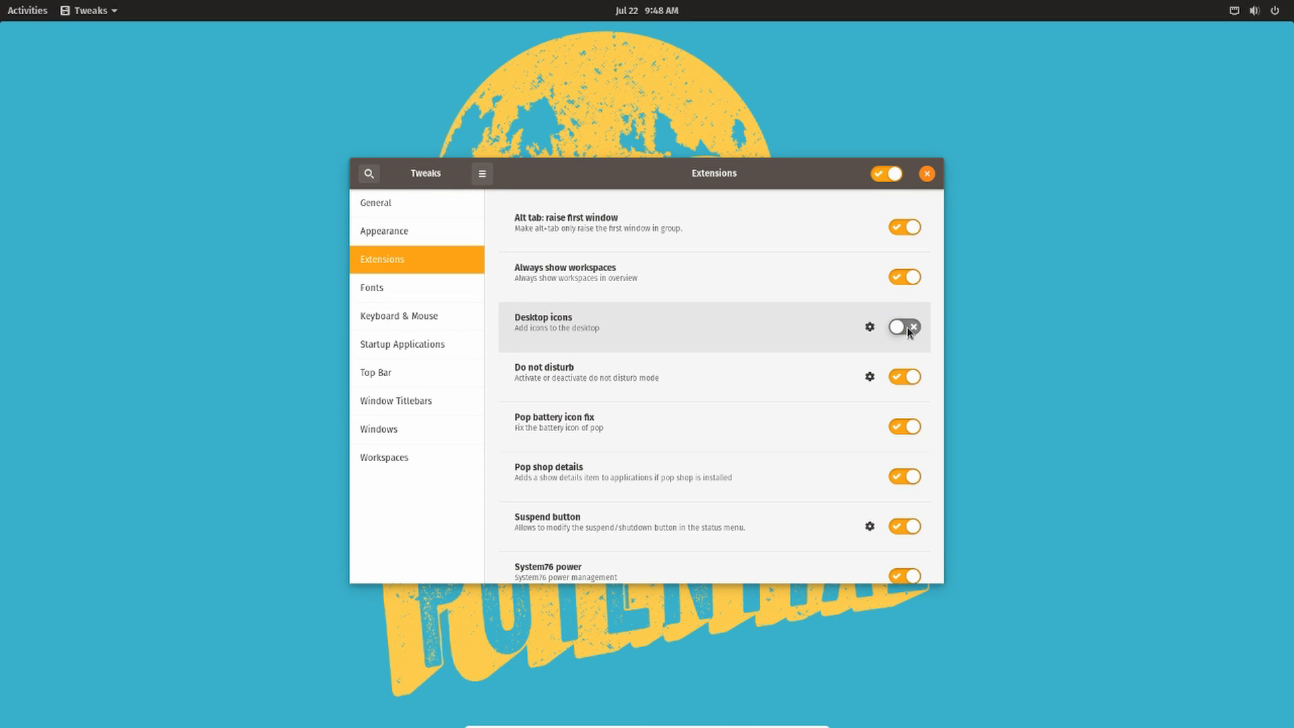
left_click(927, 174)
- Open a terminal and run sudo apt install nemo, entering the sudo password and confirming with y
left_click(27, 10)
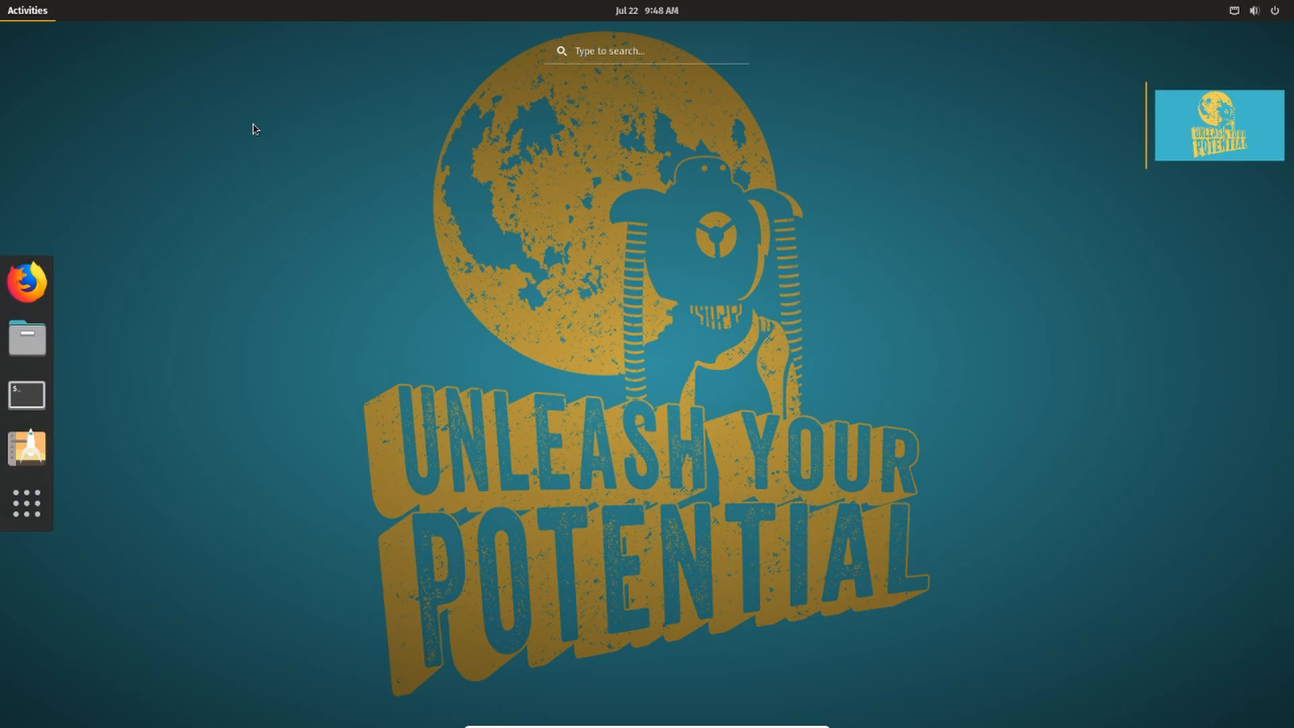
type("ter")
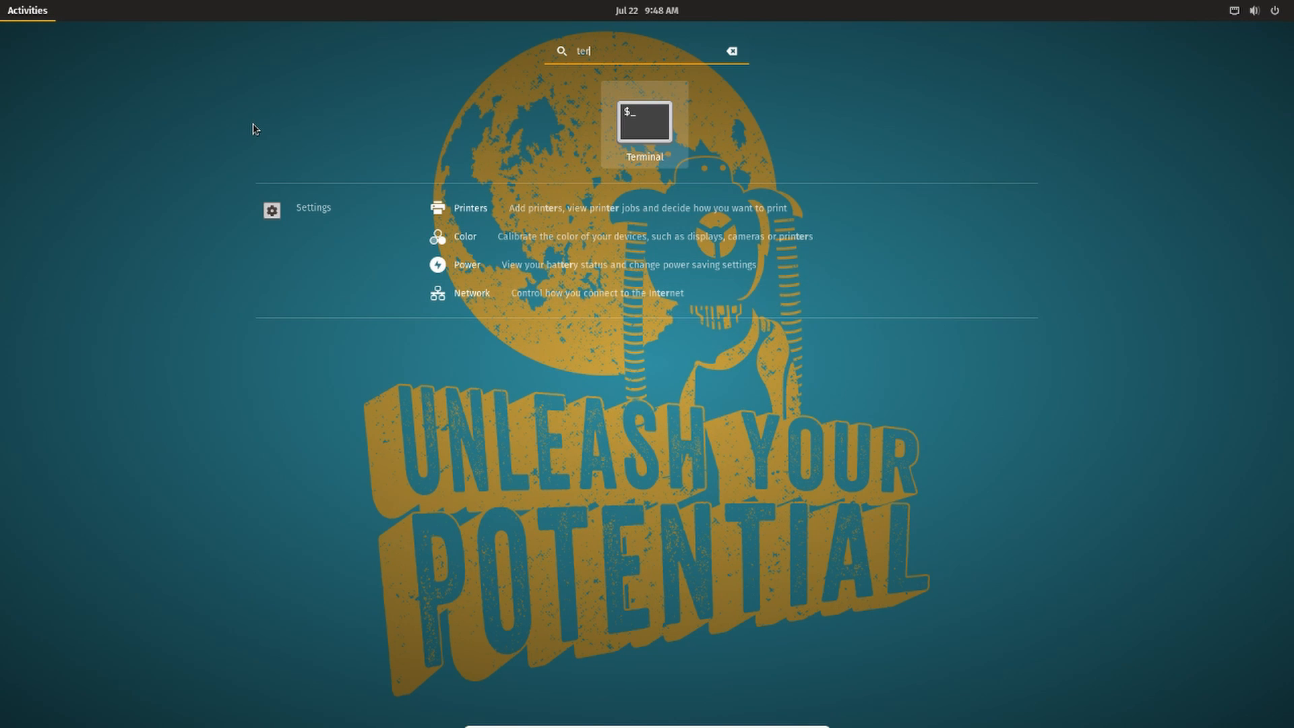
key("Return")
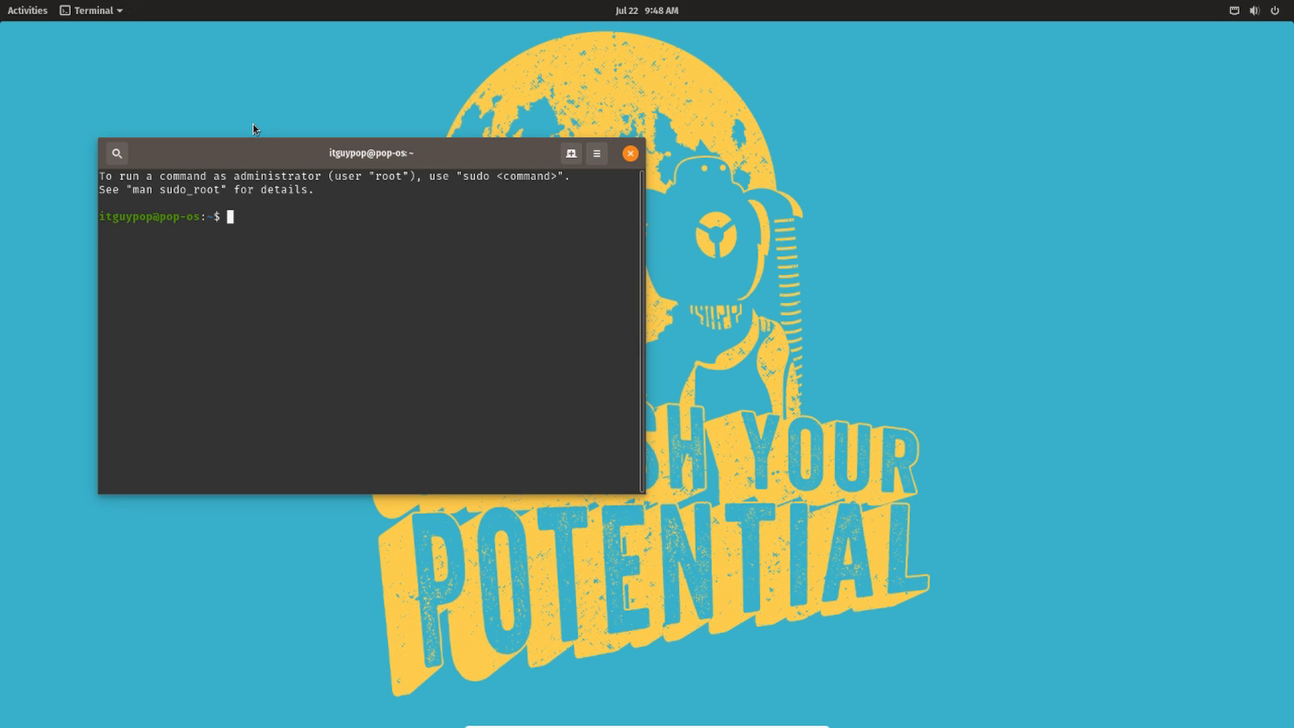
type("sudo apt install nemo")
key("Return")
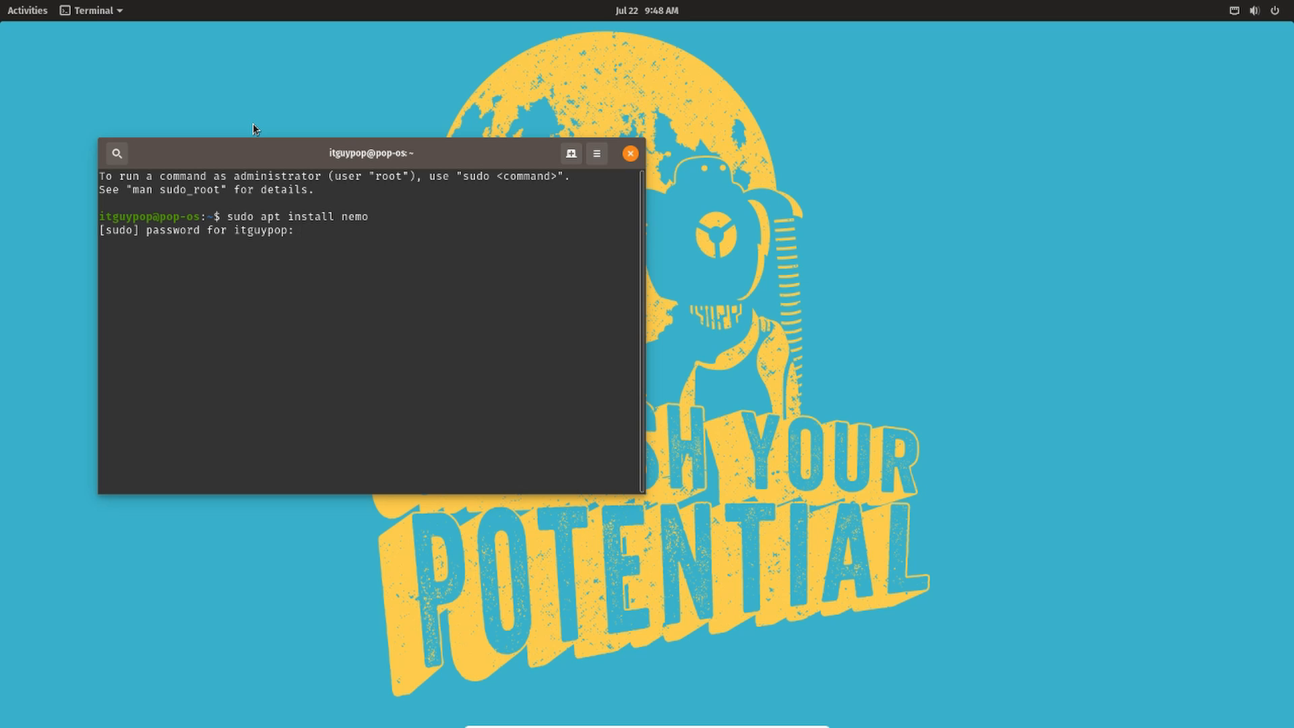
key("Return")
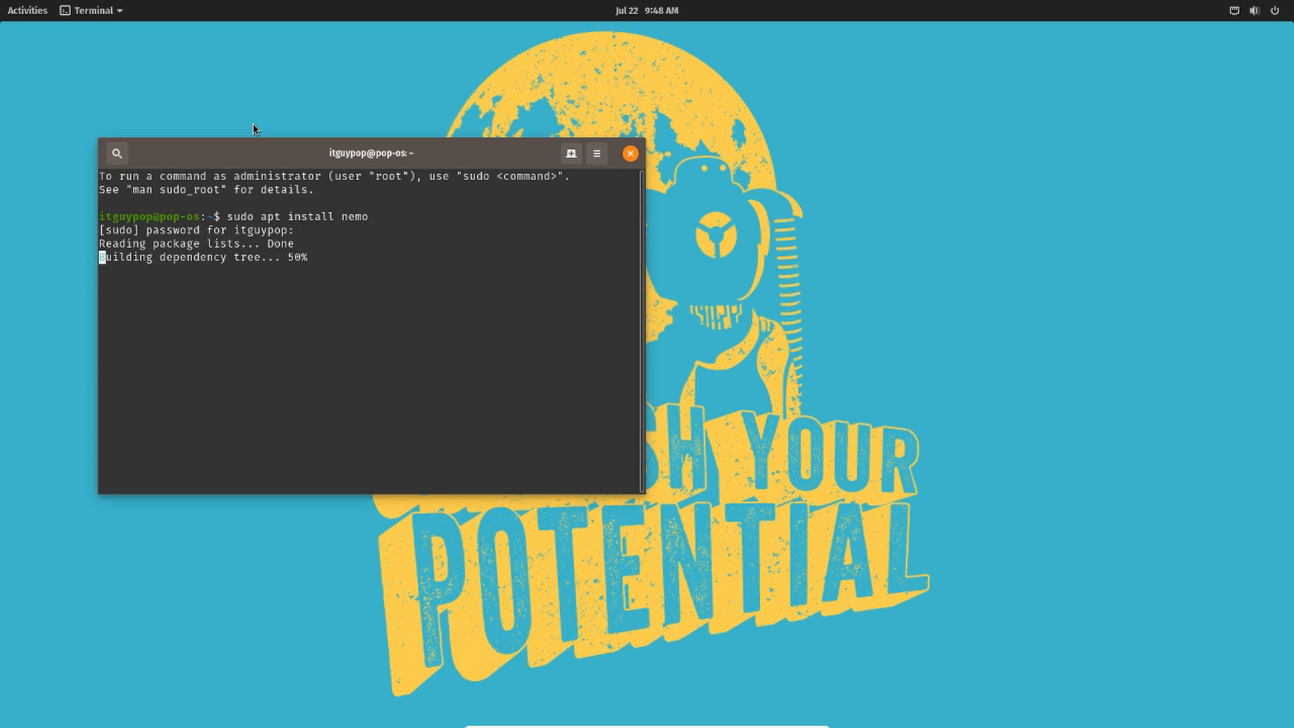
type("y")
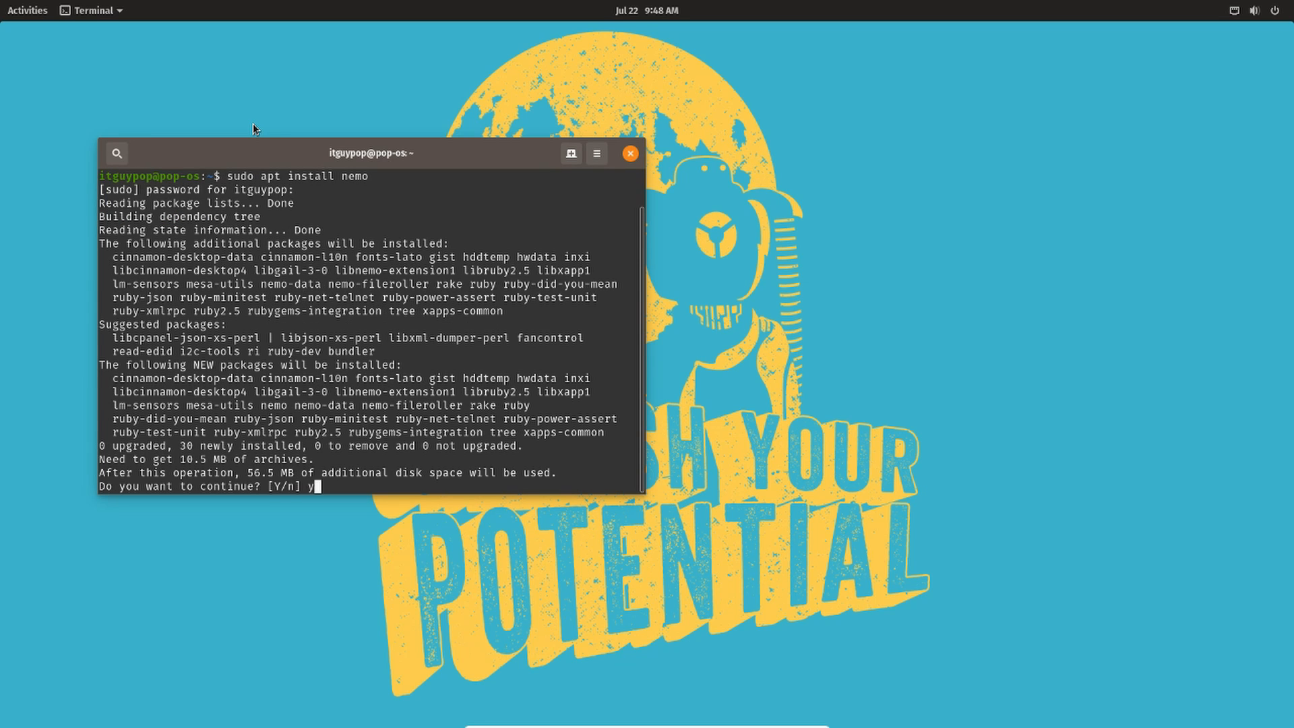
key("Return")
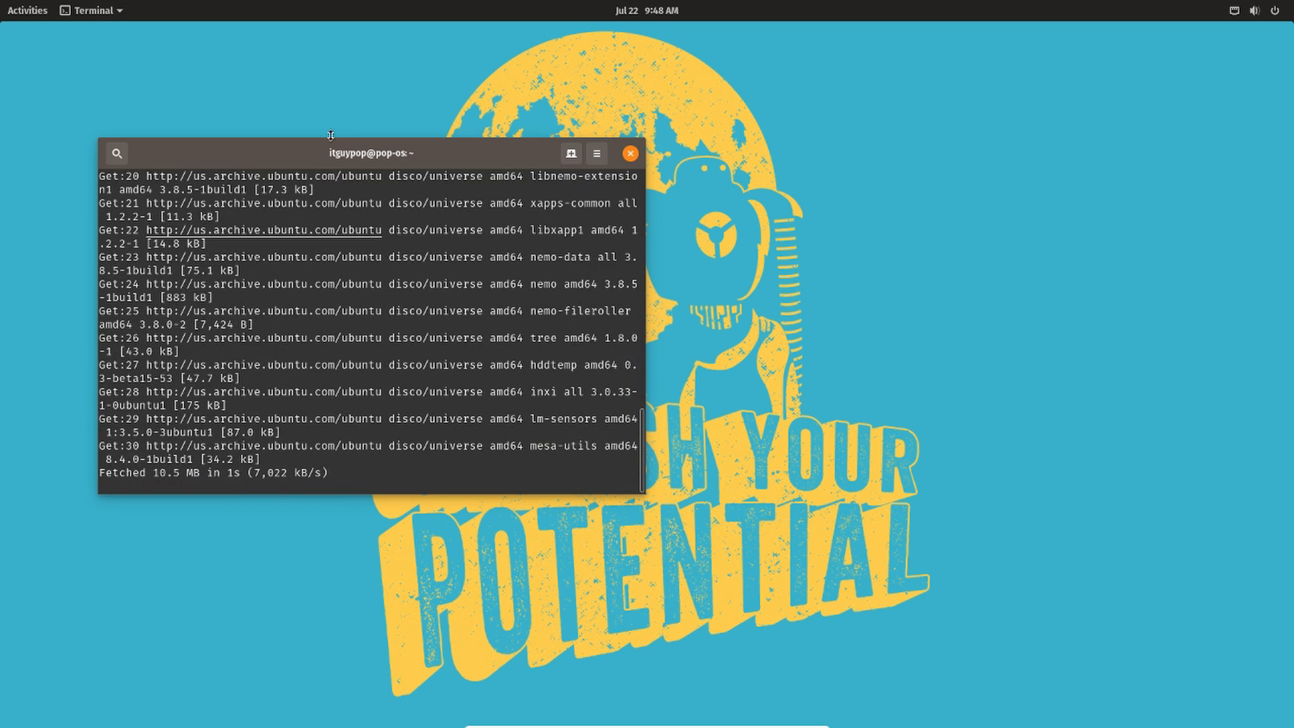
- Run nemo-desktop in the terminal
left_click_drag(257, 147, 336, 114)
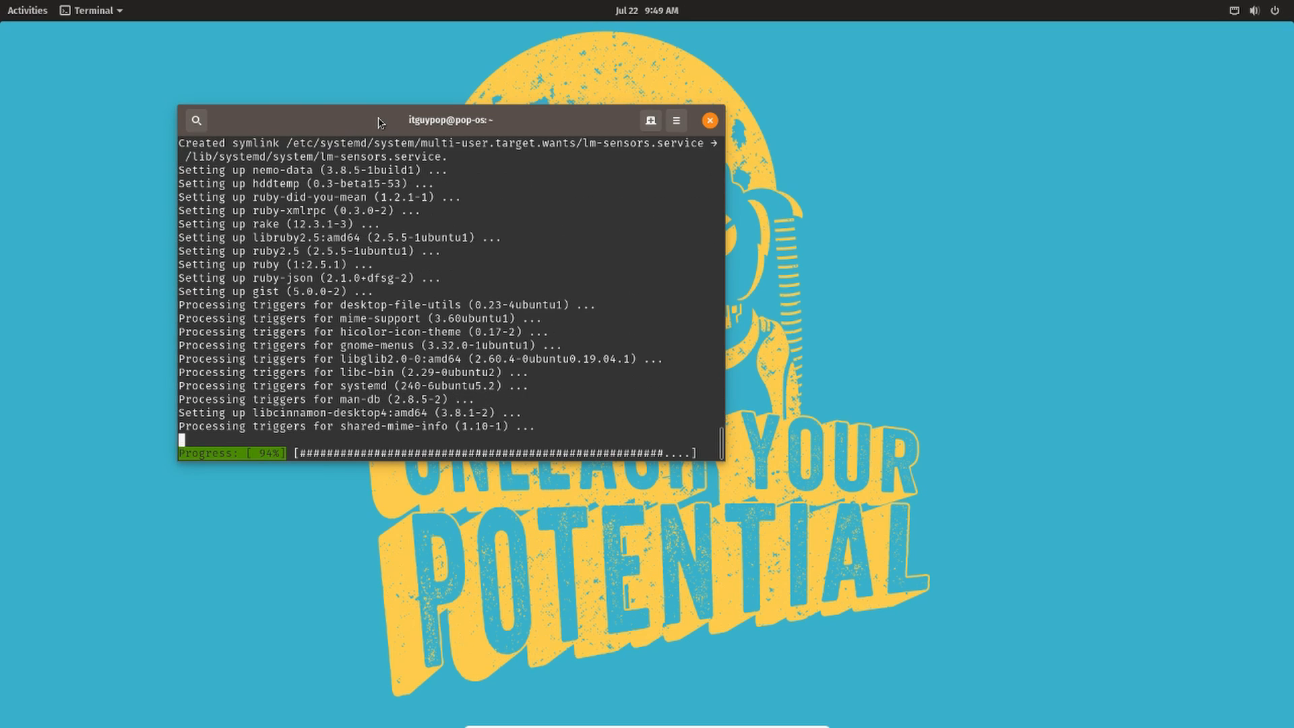
left_click_drag(380, 122, 402, 120)
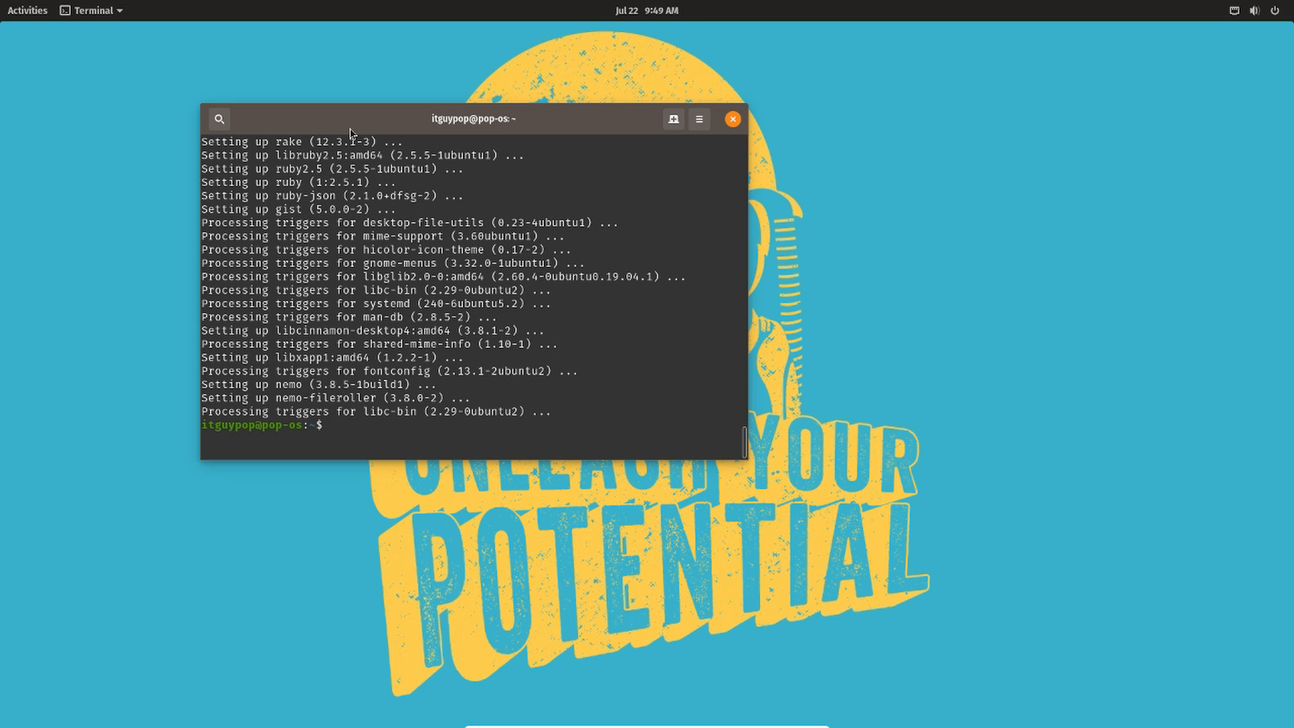
type("nemo-desktop")
key("Return")
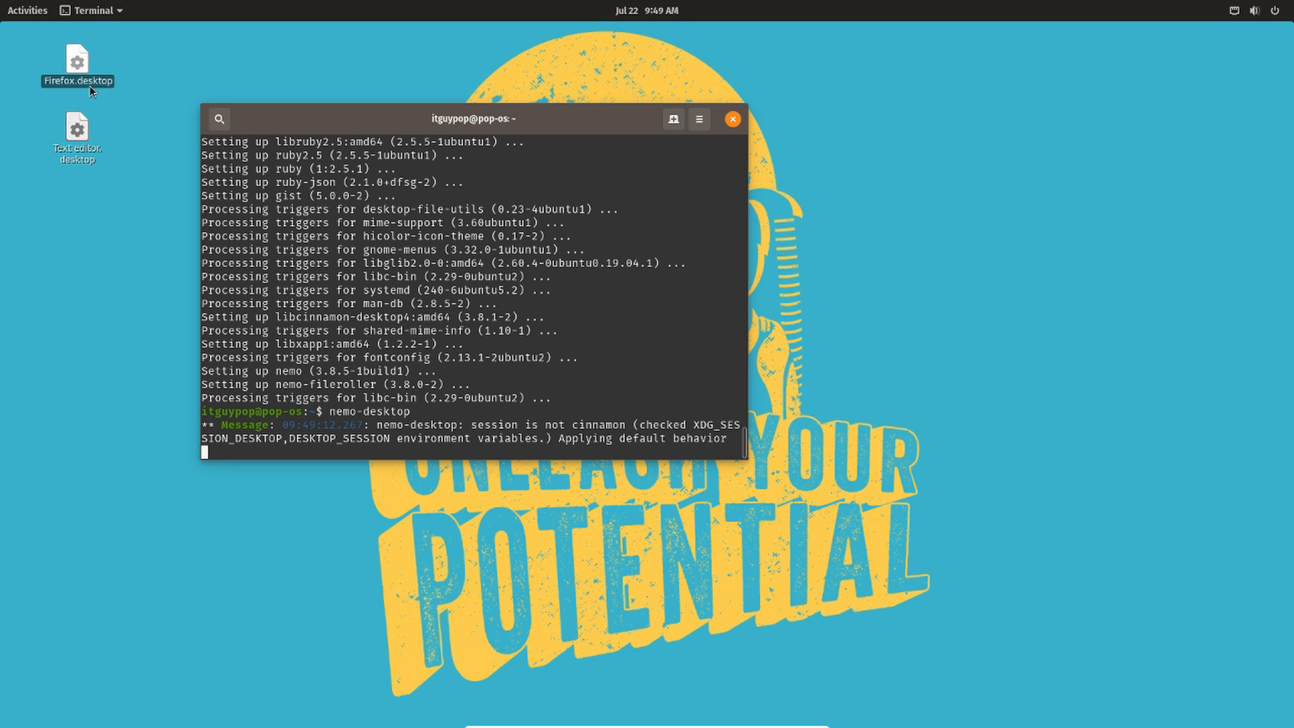
- Mark the Firefox.desktop launcher on the desktop as trusted
left_click(85, 70)
left_click(77, 129)
left_click(129, 201)
left_click(74, 70)
left_click(95, 62)
double_click(78, 66)
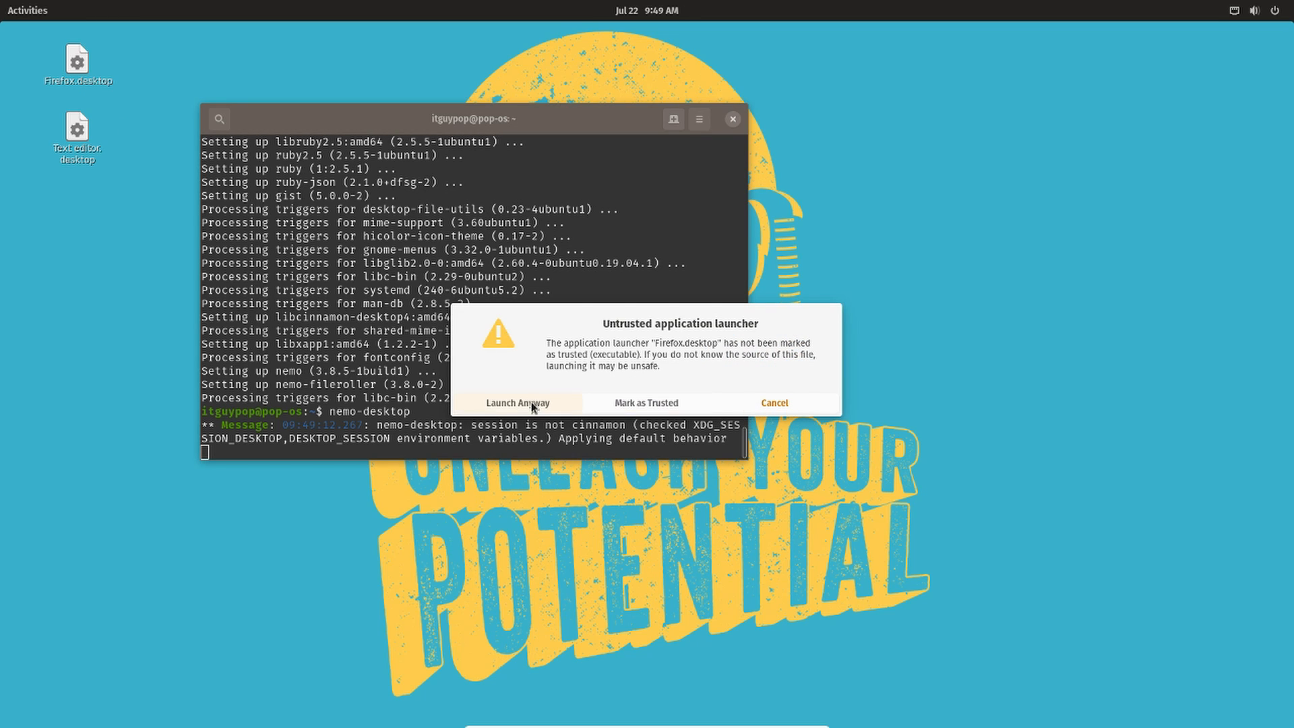
left_click(643, 404)
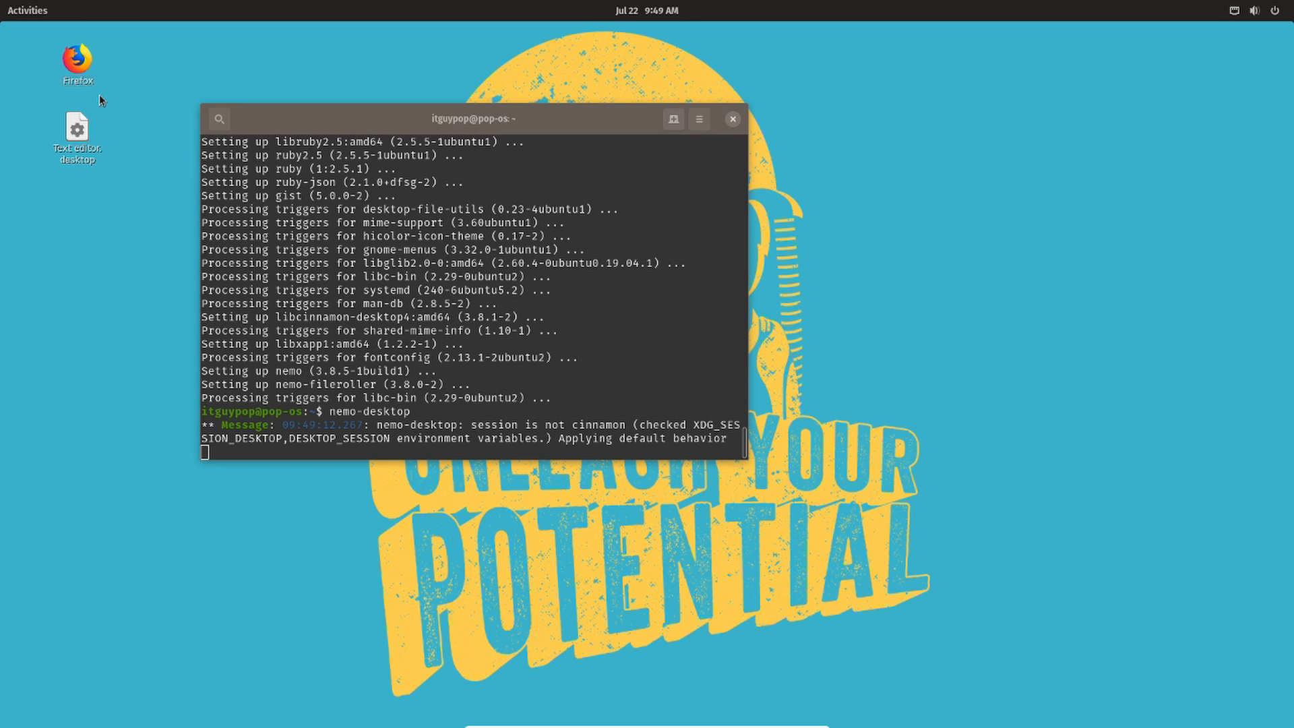
- Mark the Text editor.desktop launcher on the desktop as trusted
left_click_drag(303, 115, 346, 107)
left_click(84, 68)
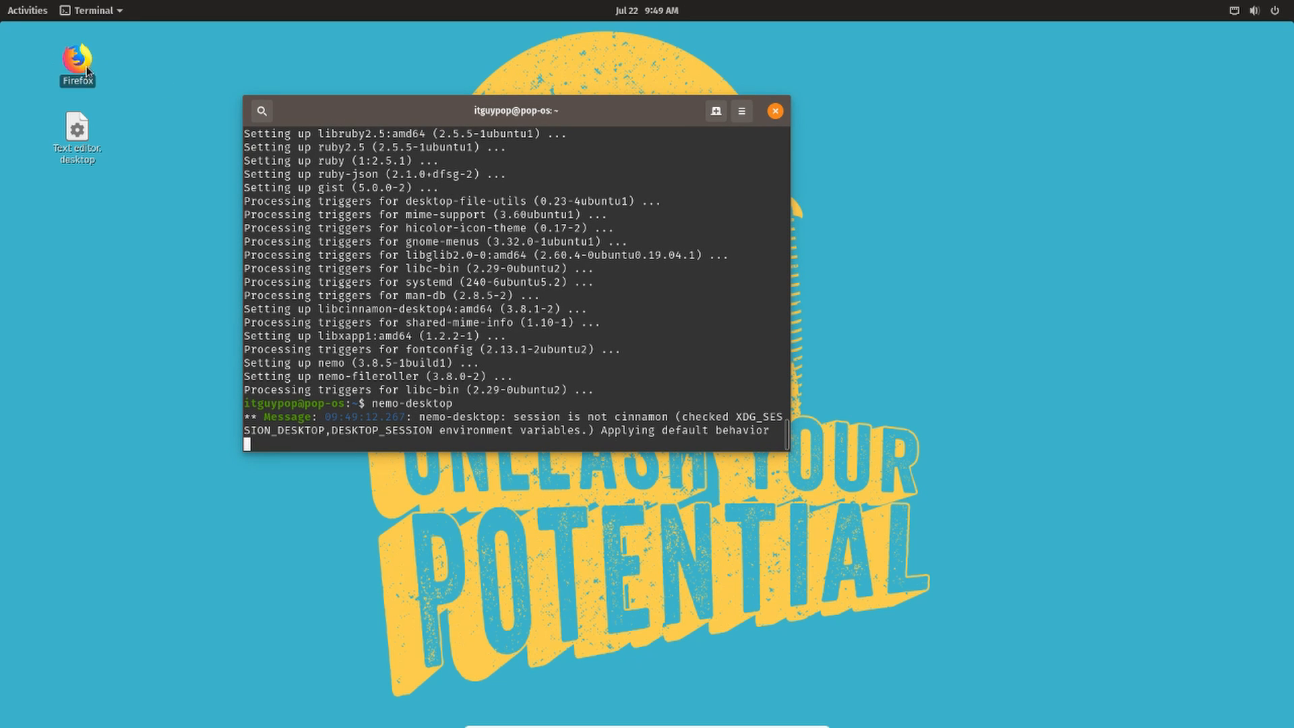
left_click(77, 116)
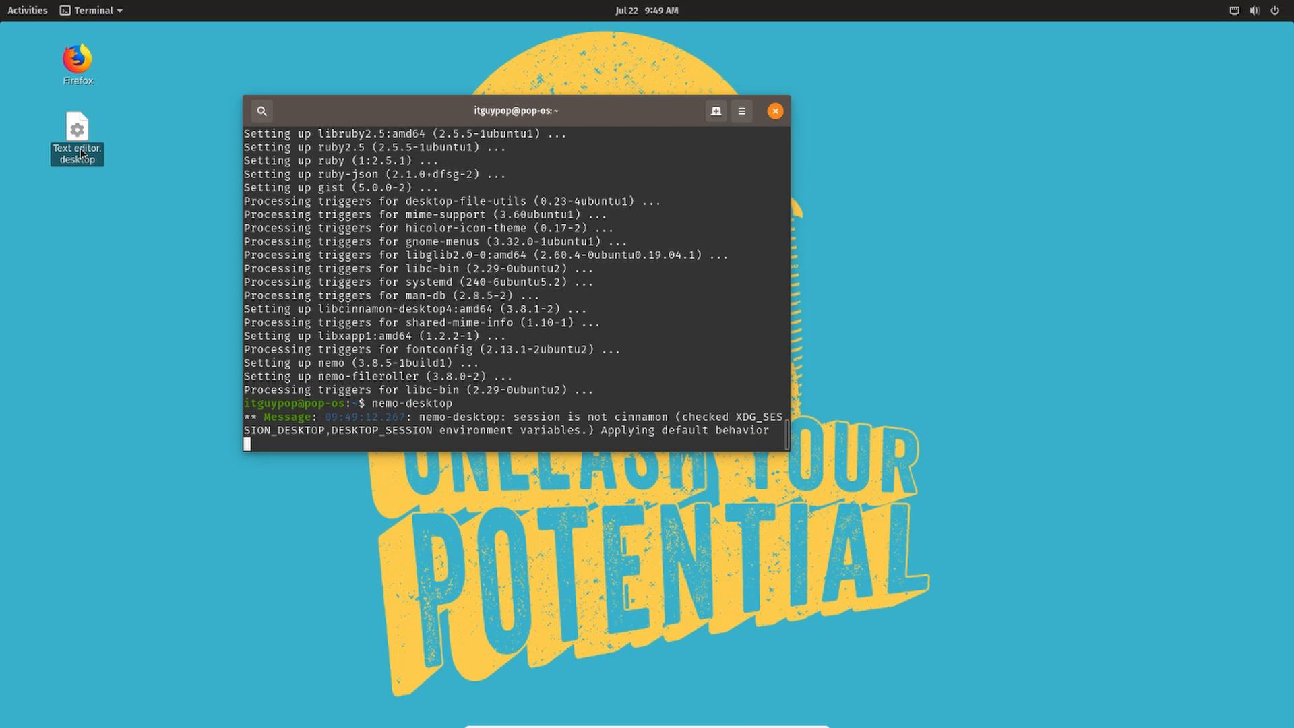
double_click(80, 153)
left_click(648, 404)
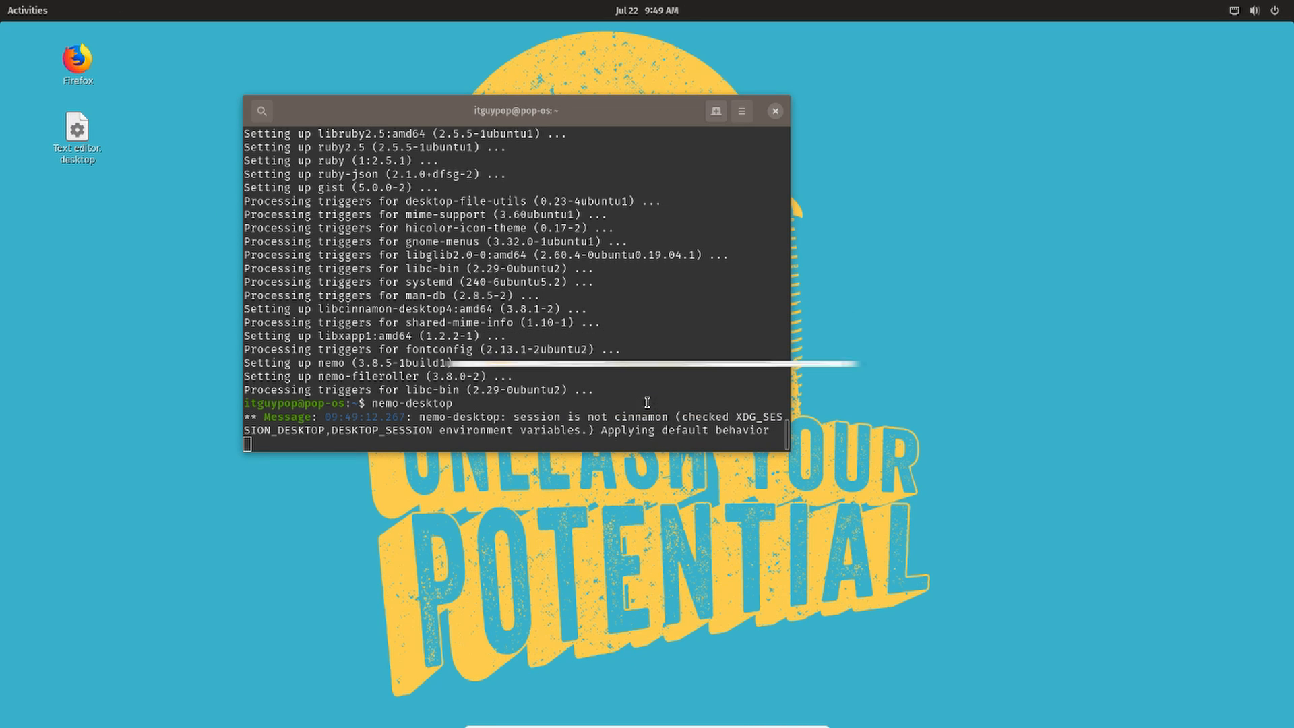
- Launch Firefox from its desktop icon, then quit it and close both tabs
left_click(86, 116)
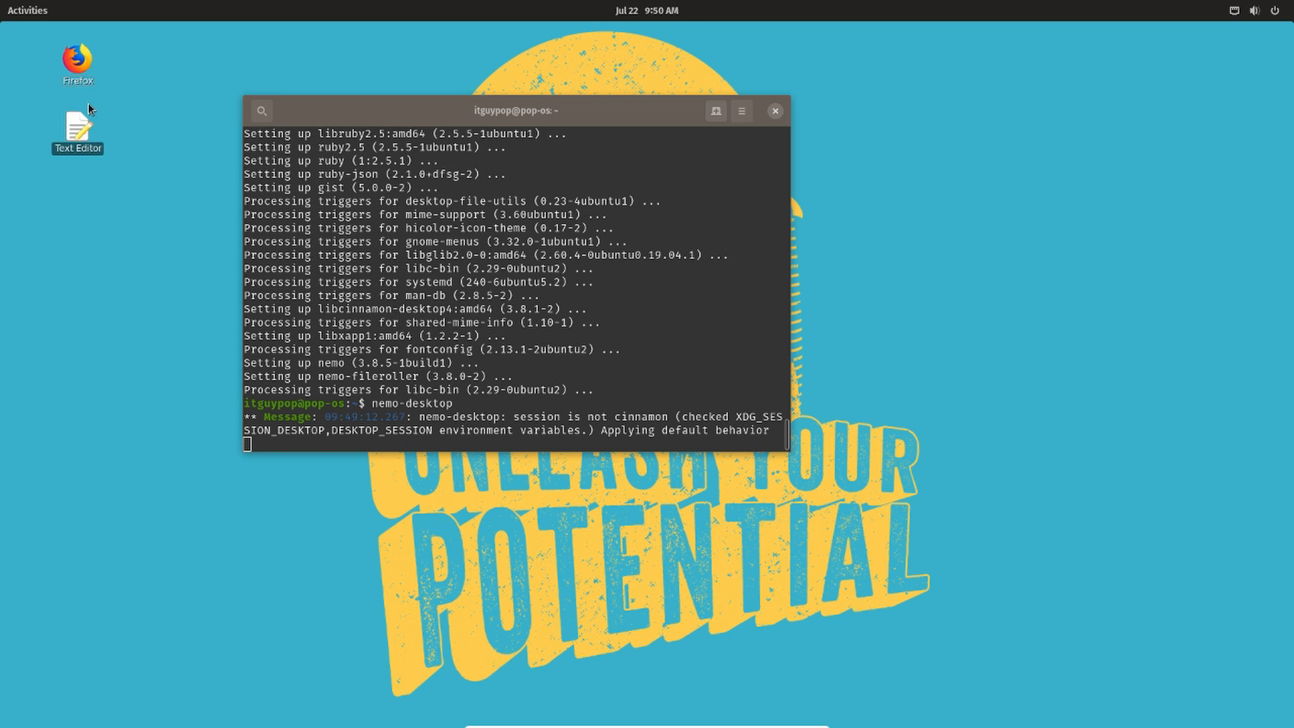
left_click(120, 131)
left_click(87, 120)
left_click(89, 103)
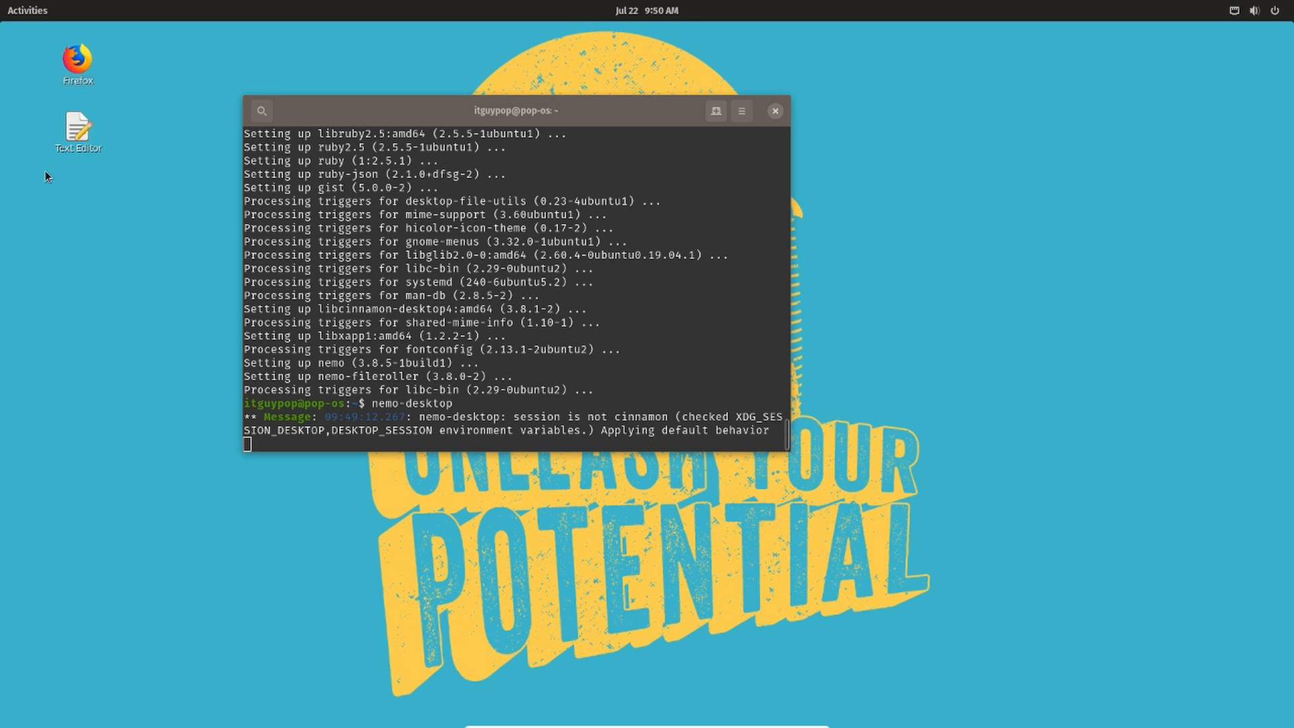
left_click(80, 86)
double_click(74, 68)
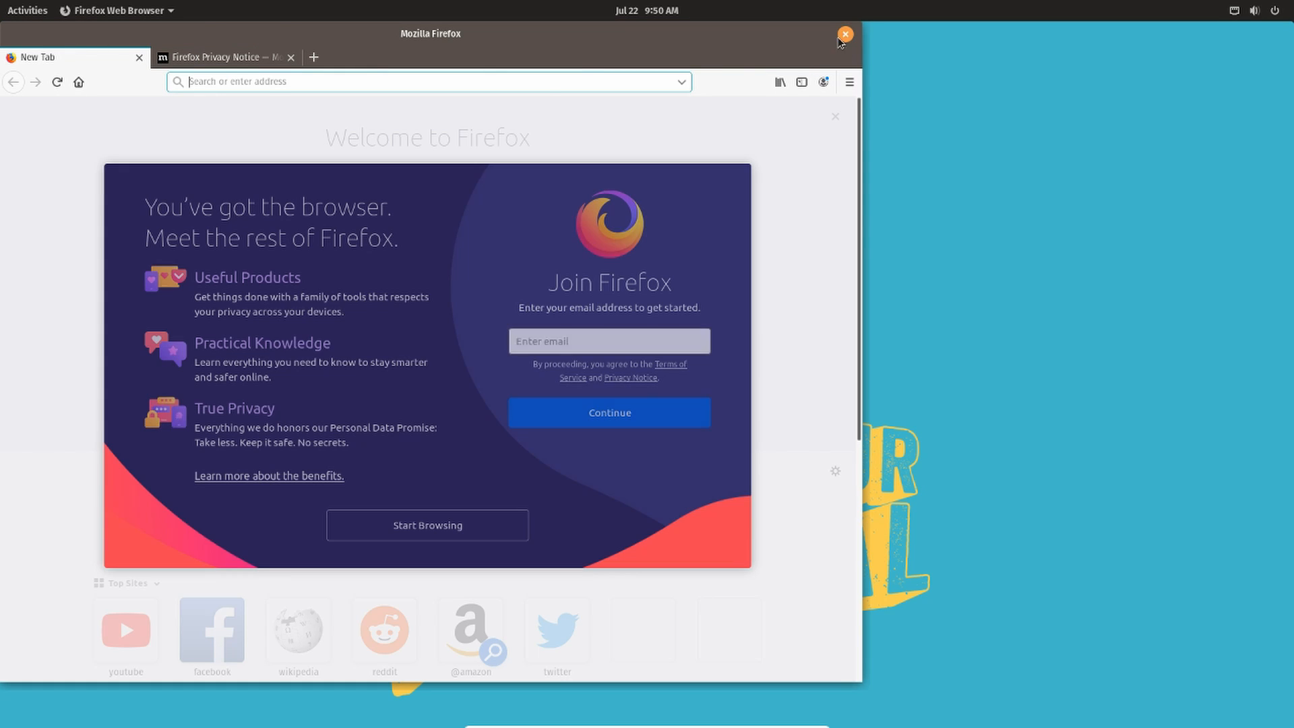
left_click(846, 35)
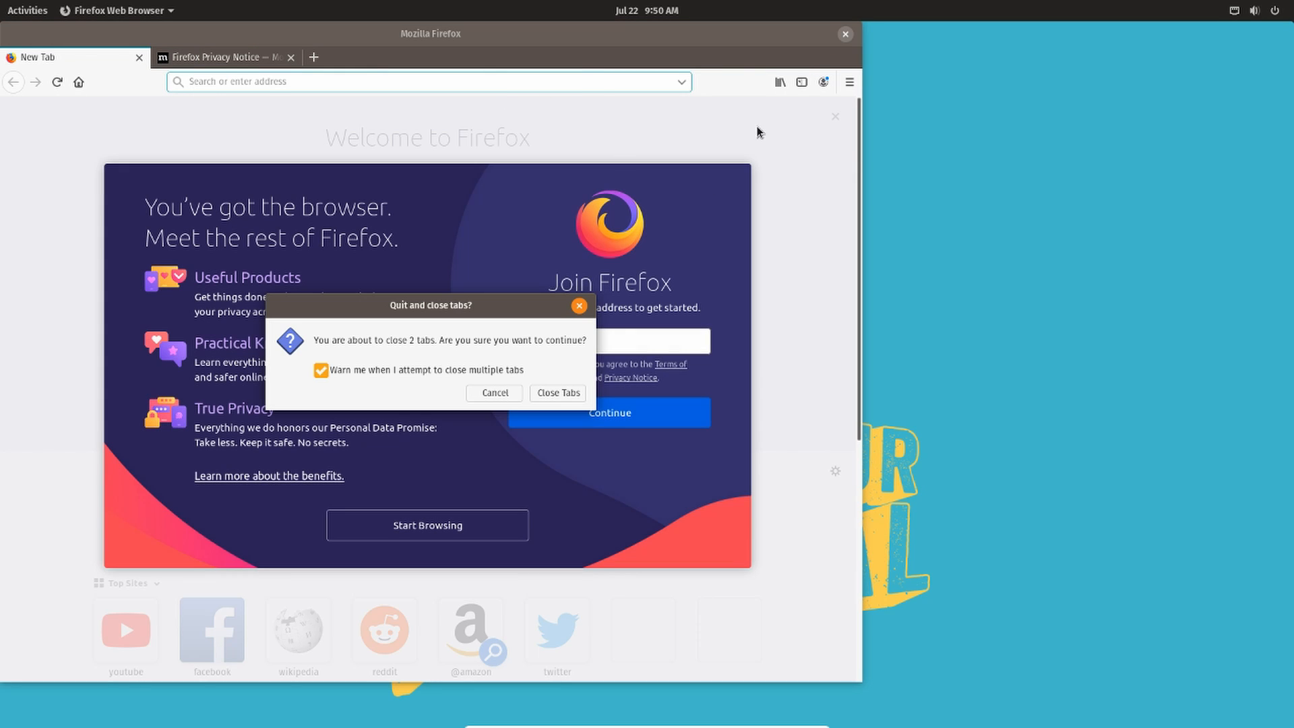
left_click(558, 392)
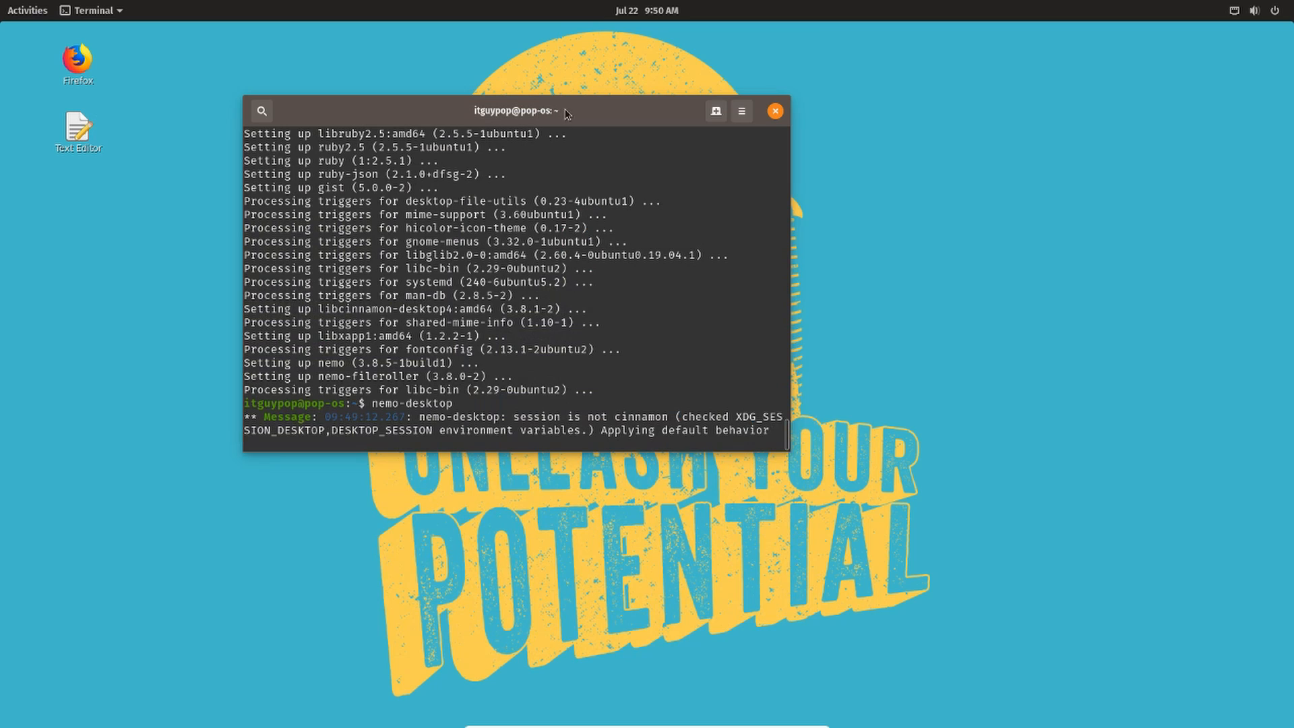
left_click_drag(568, 114, 596, 119)
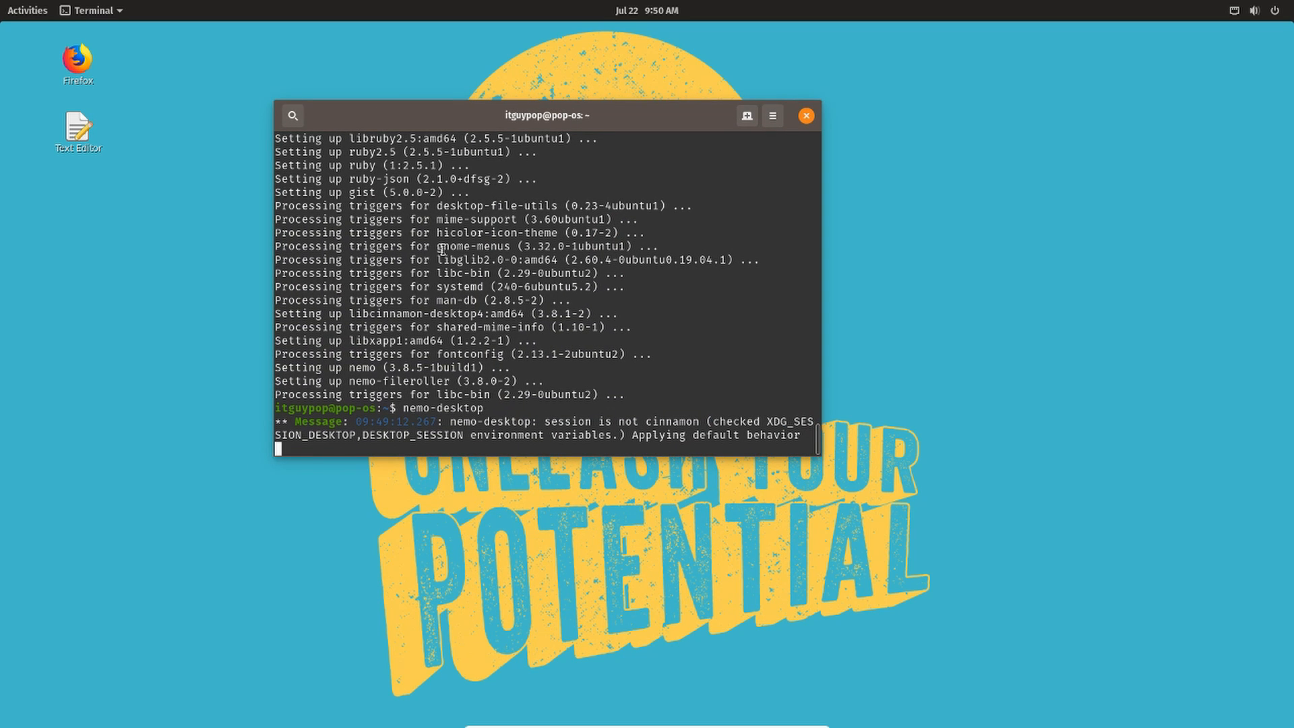
- Stop the running nemo-desktop process in the terminal and move the terminal window aside
key("ctrl+c")
left_click_drag(426, 125, 448, 108)
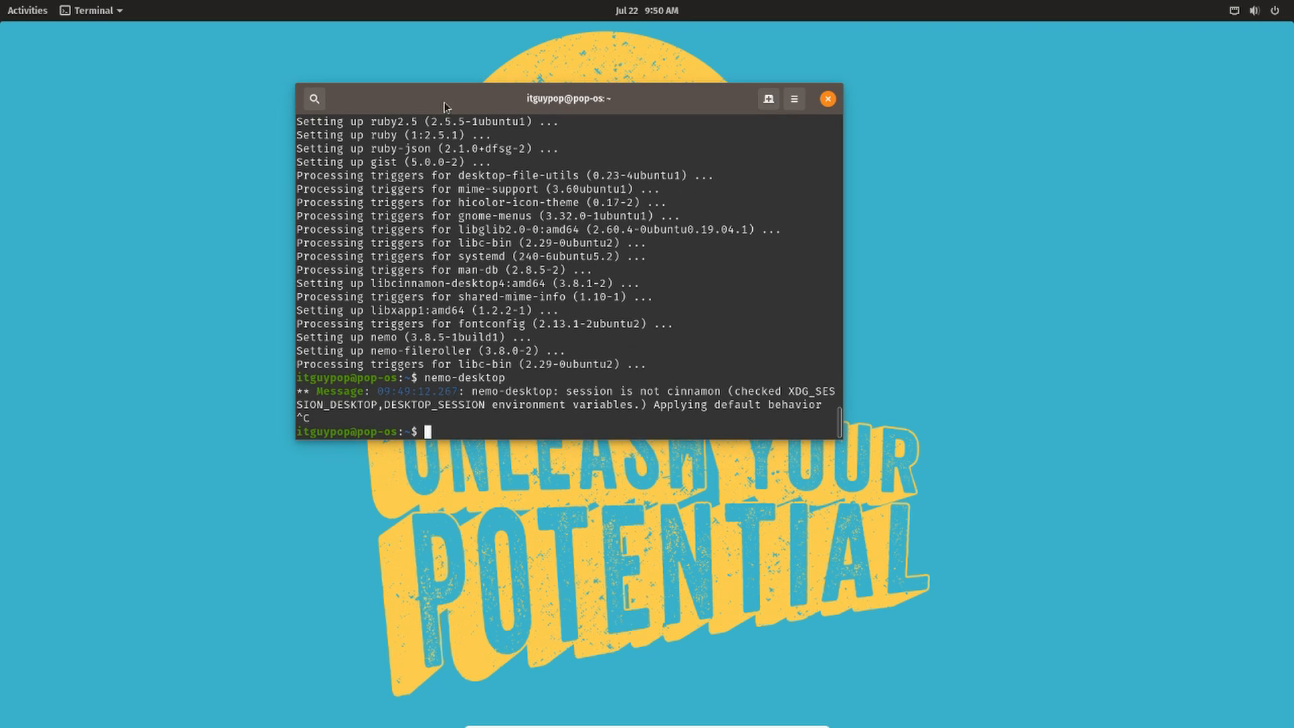
- Search the Activities overview for nemo and add its Files app to favorites
left_click(28, 11)
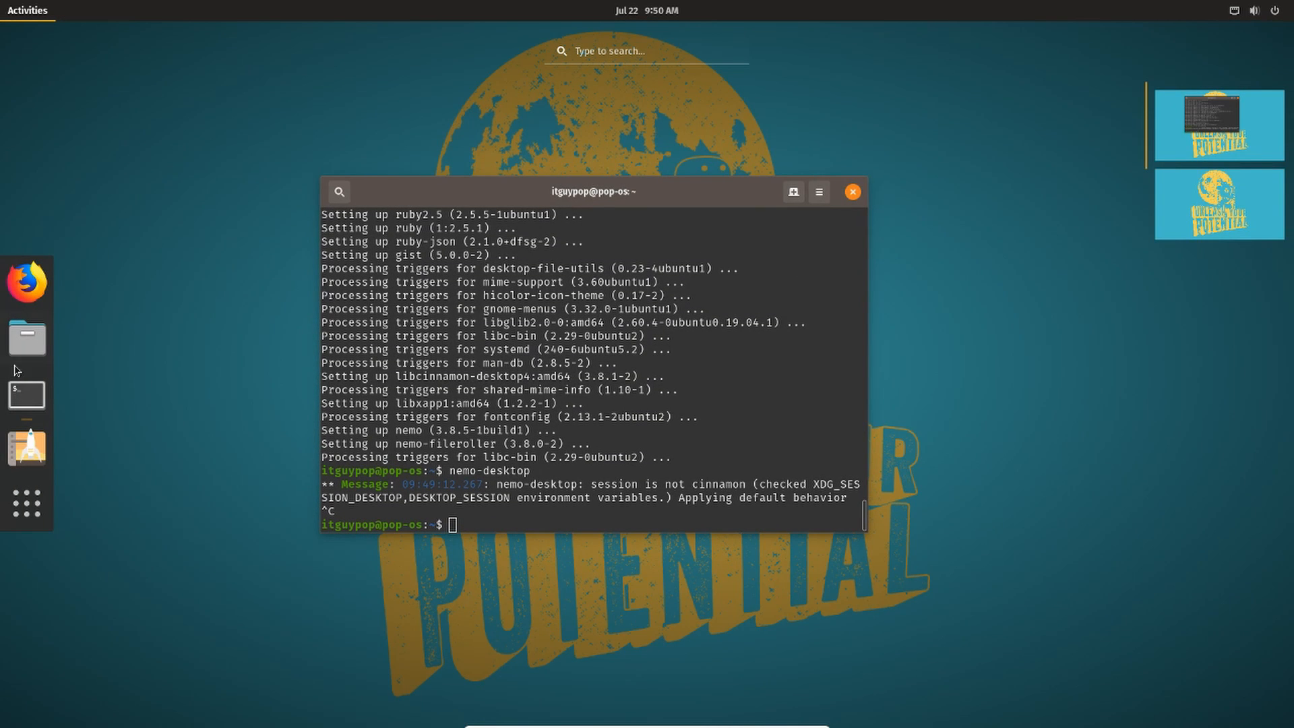
type("nemo")
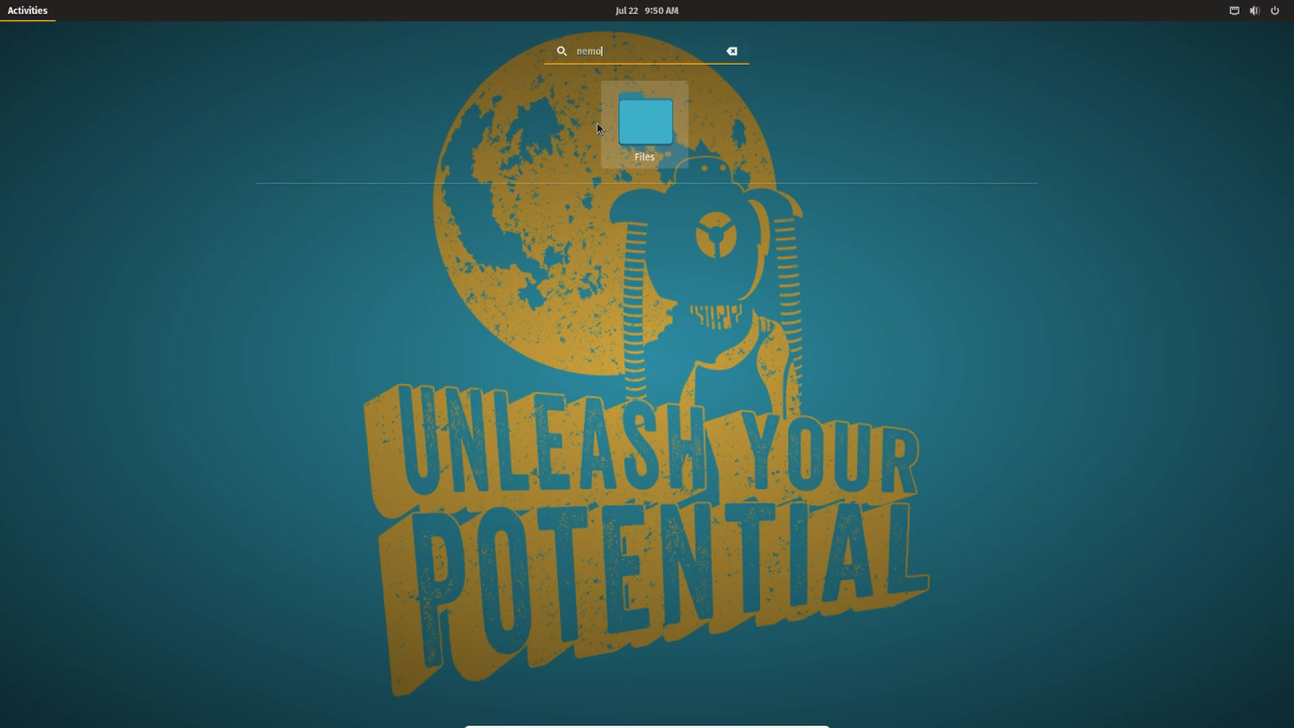
right_click(635, 134)
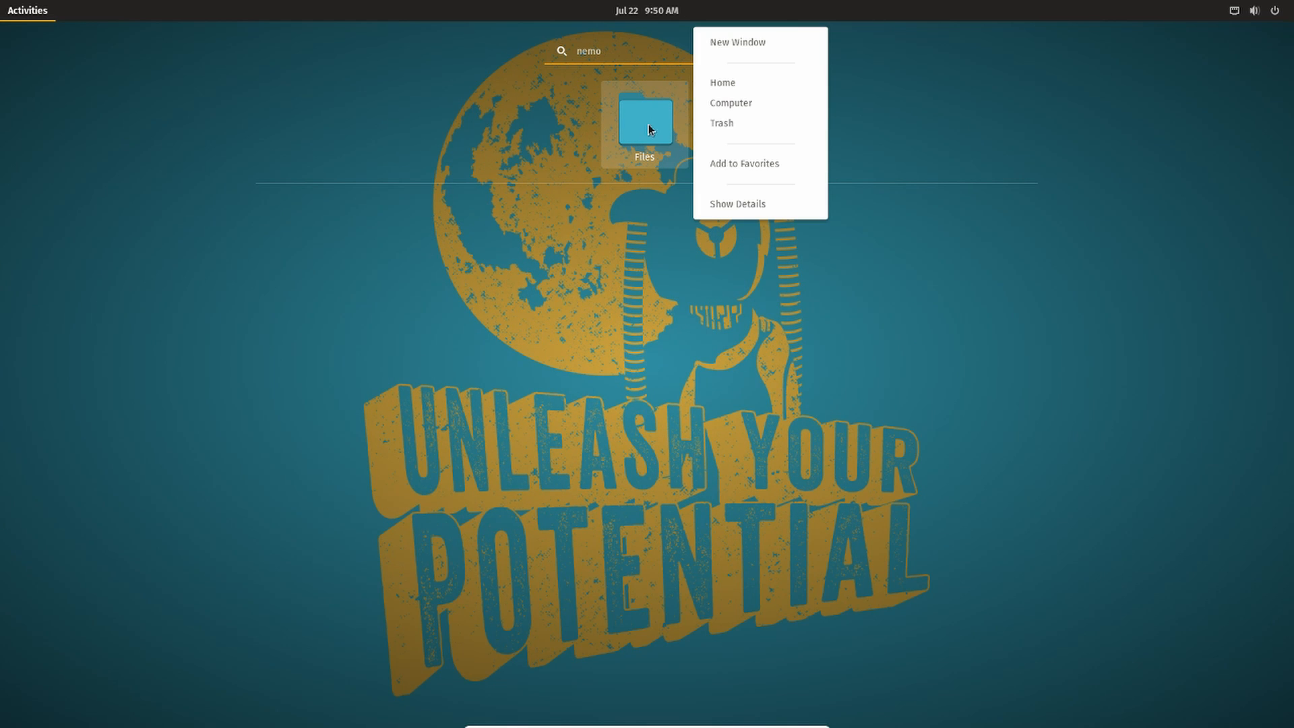
left_click(748, 167)
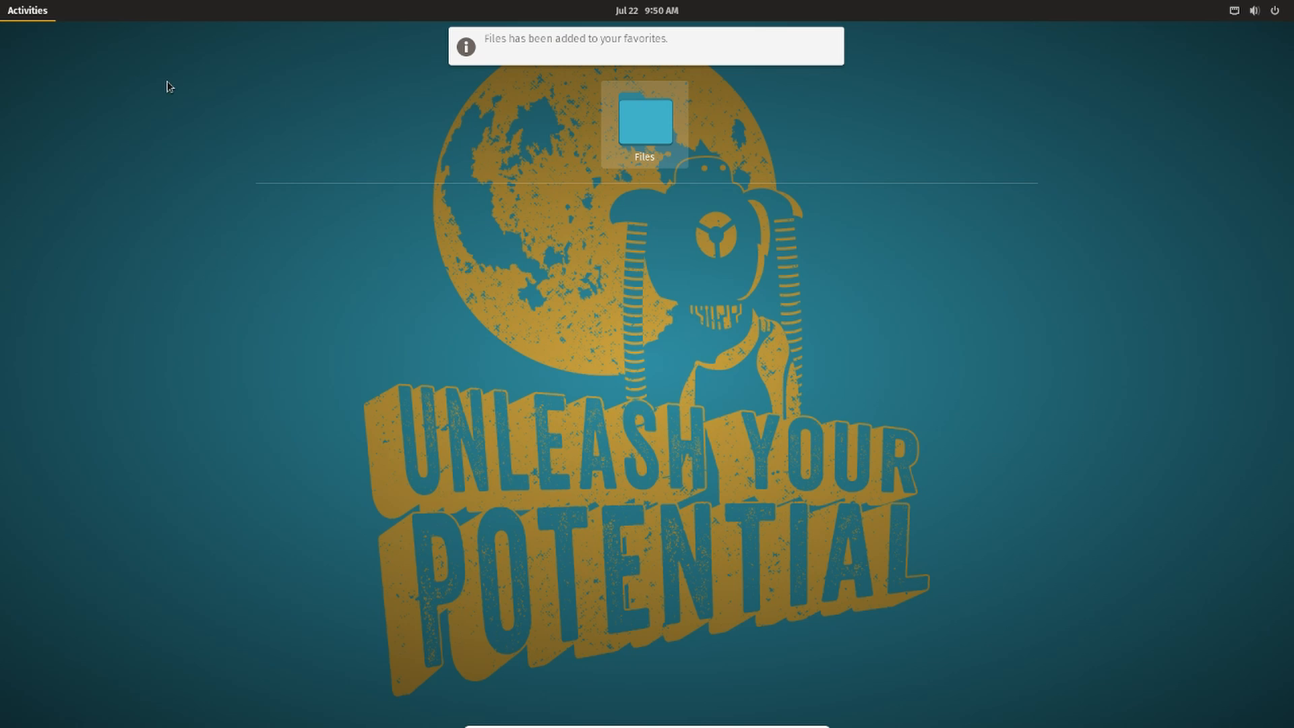
- Remove the original Files app from the dock favorites
left_click(38, 15)
left_click(35, 15)
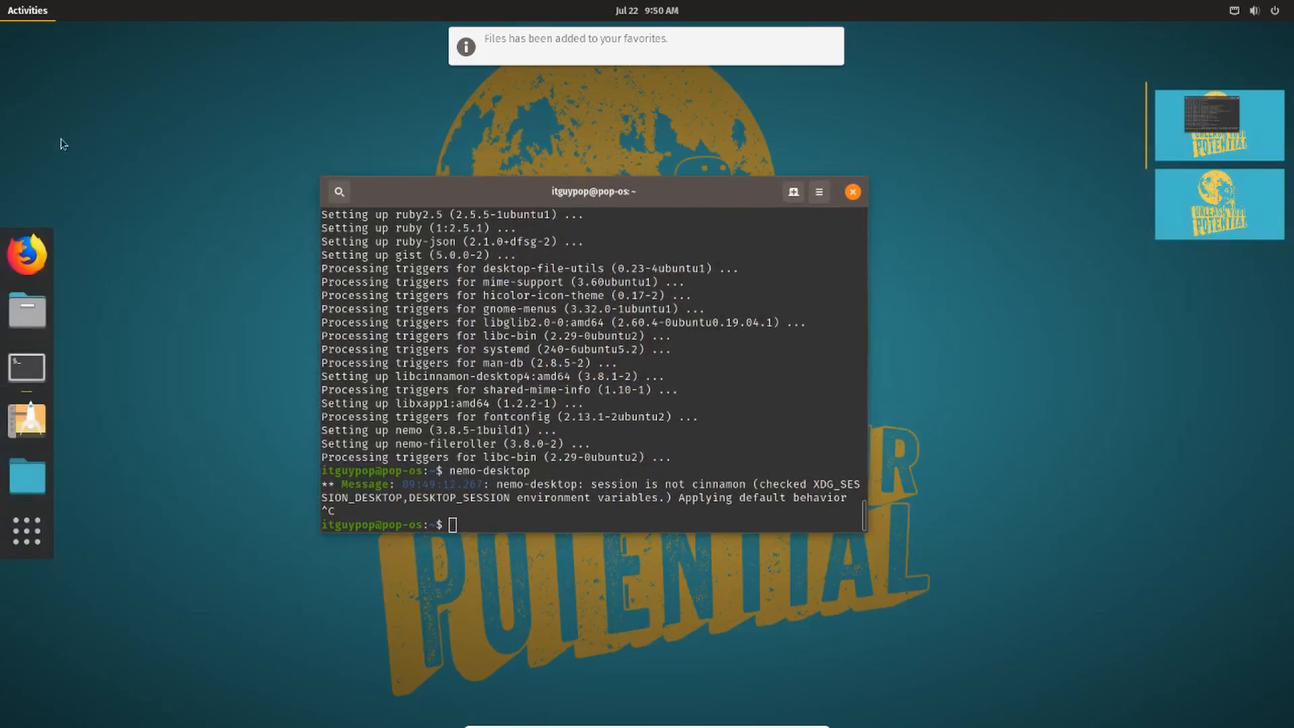
right_click(30, 308)
left_click(123, 309)
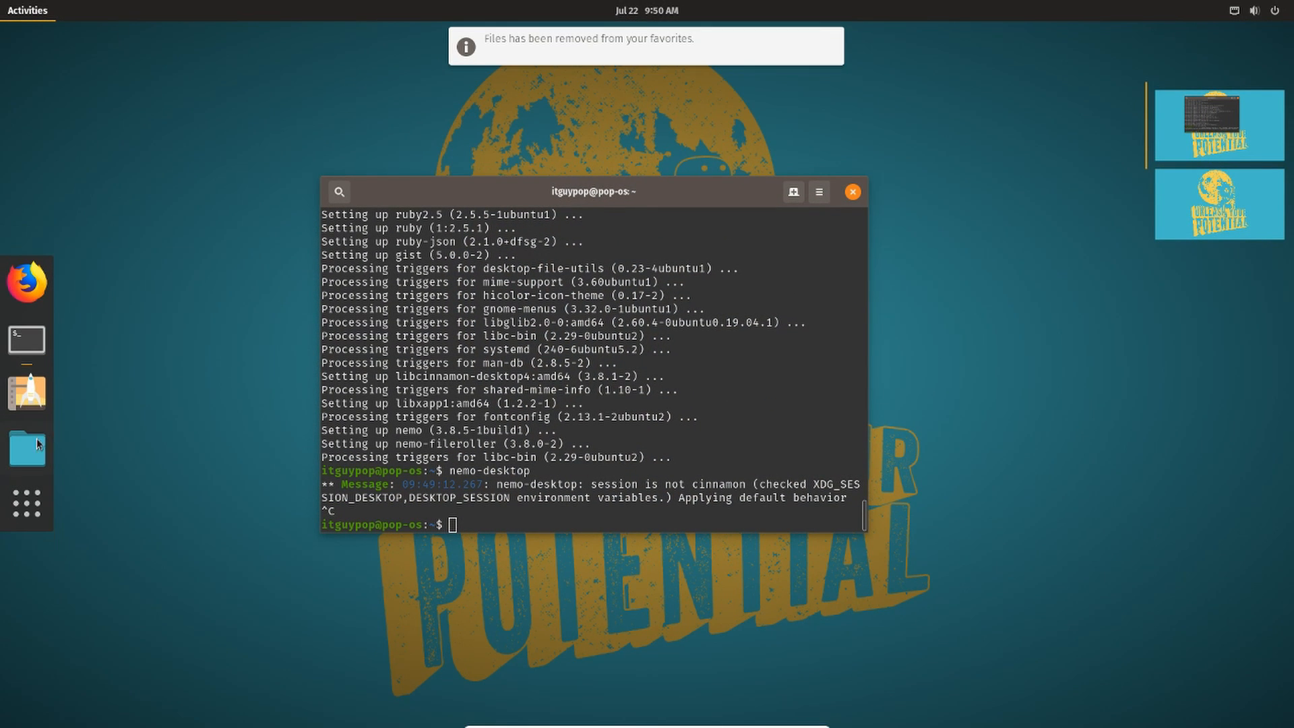
- Open Nemo from its new dock favorite, reposition the windows, and close Nemo again
left_click(29, 334)
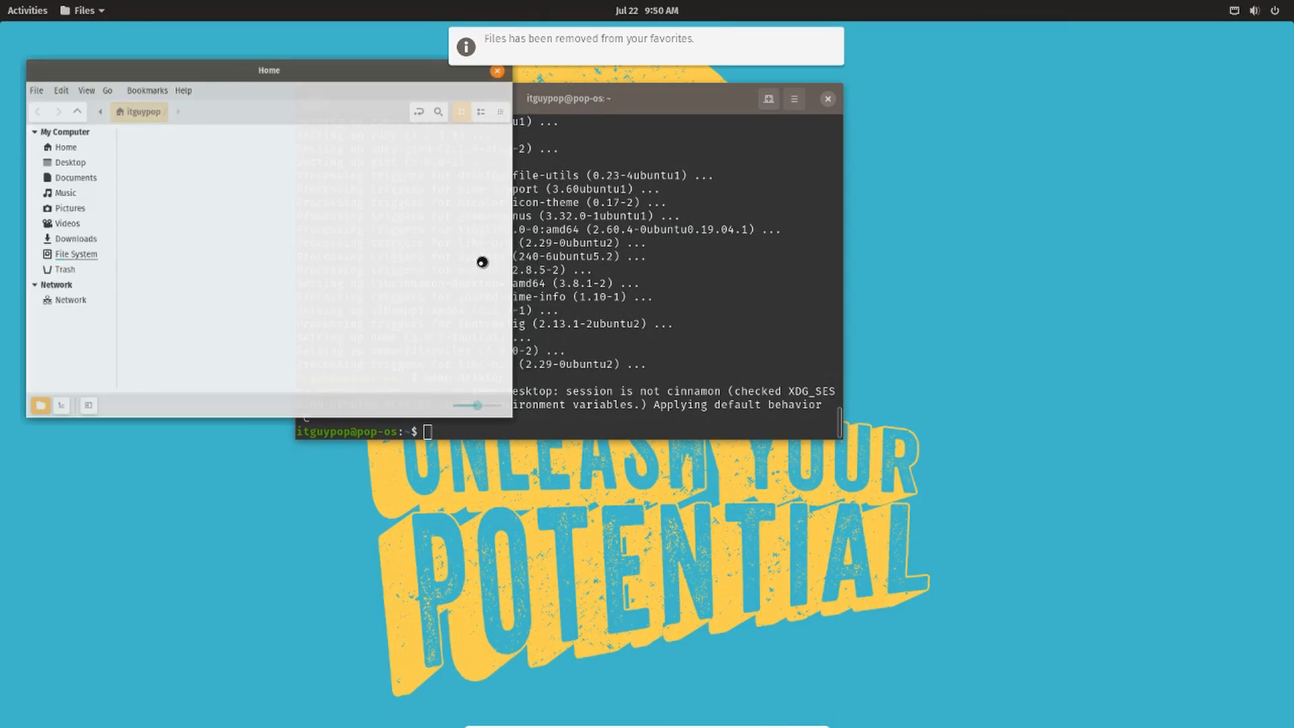
left_click_drag(651, 103, 765, 174)
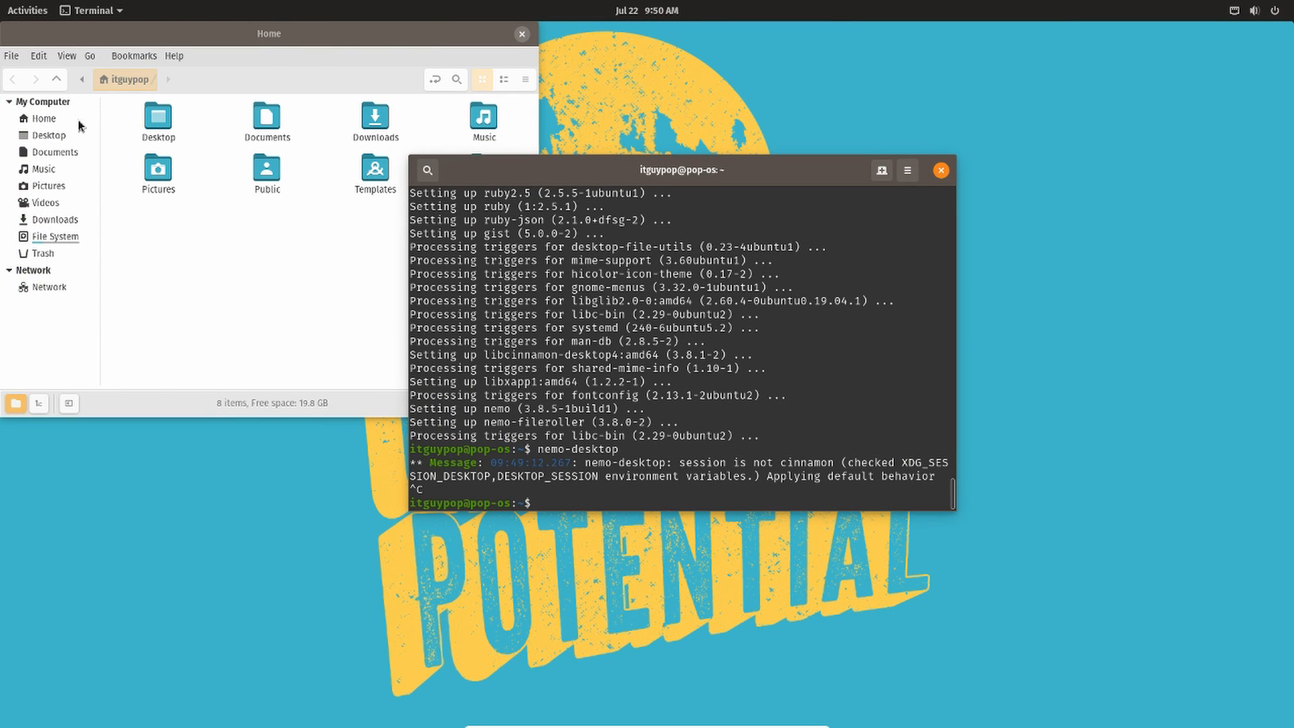
left_click_drag(447, 46, 483, 62)
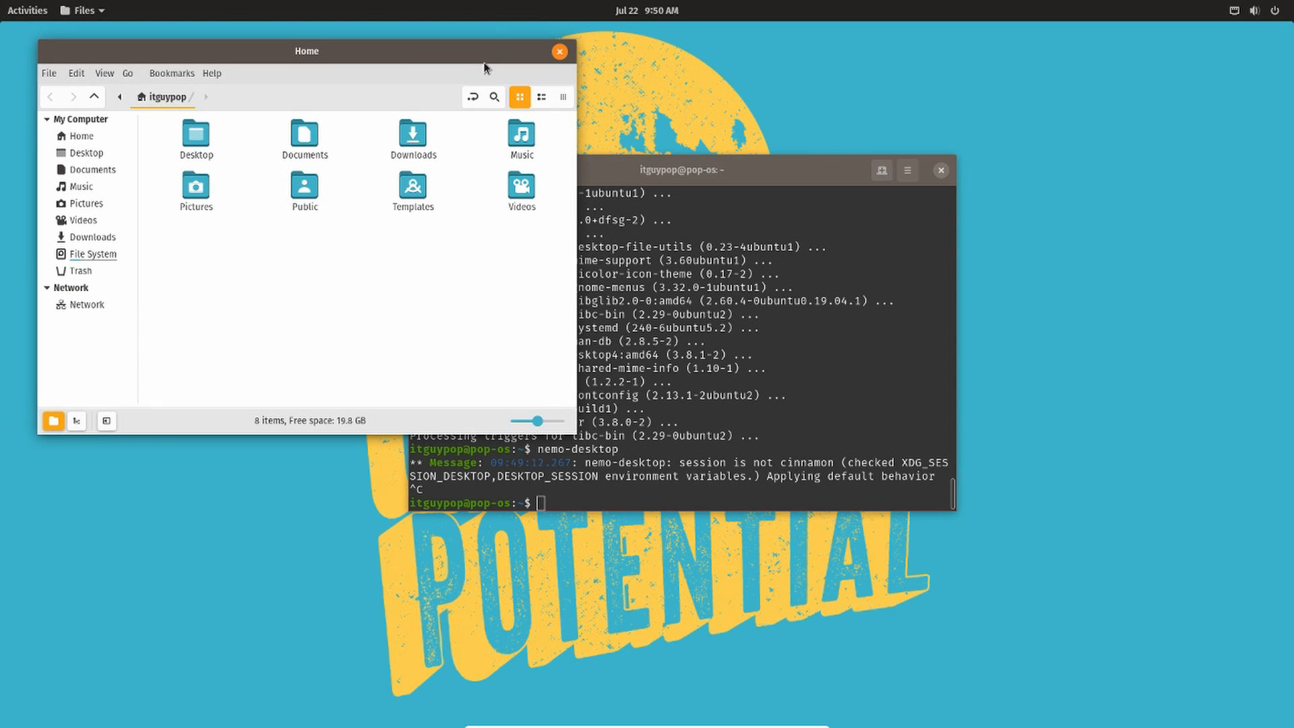
left_click(559, 51)
- Open the GNOME Files (Nautilus) app by searching for naut in Activities
left_click(27, 10)
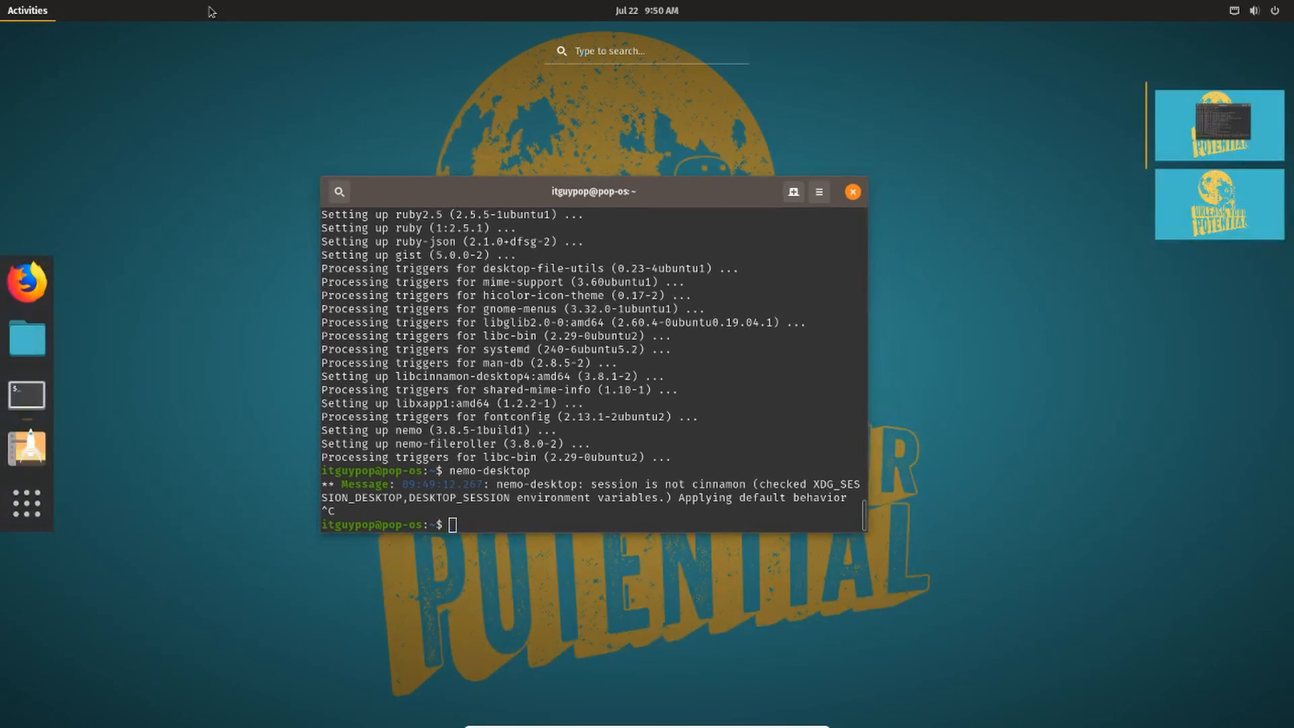
type("naut")
key("Return")
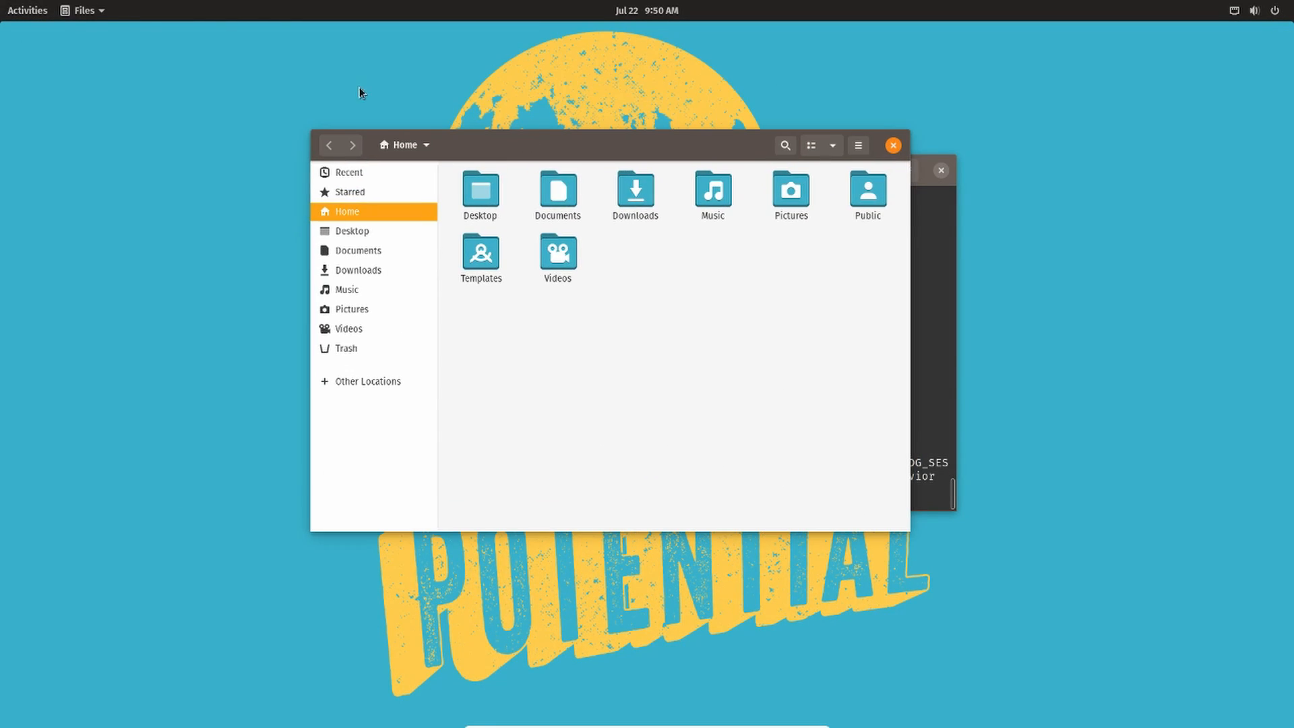
- Open Nemo by searching for nemo in Activities and move its window beside Nautilus
left_click(25, 14)
type("nemo")
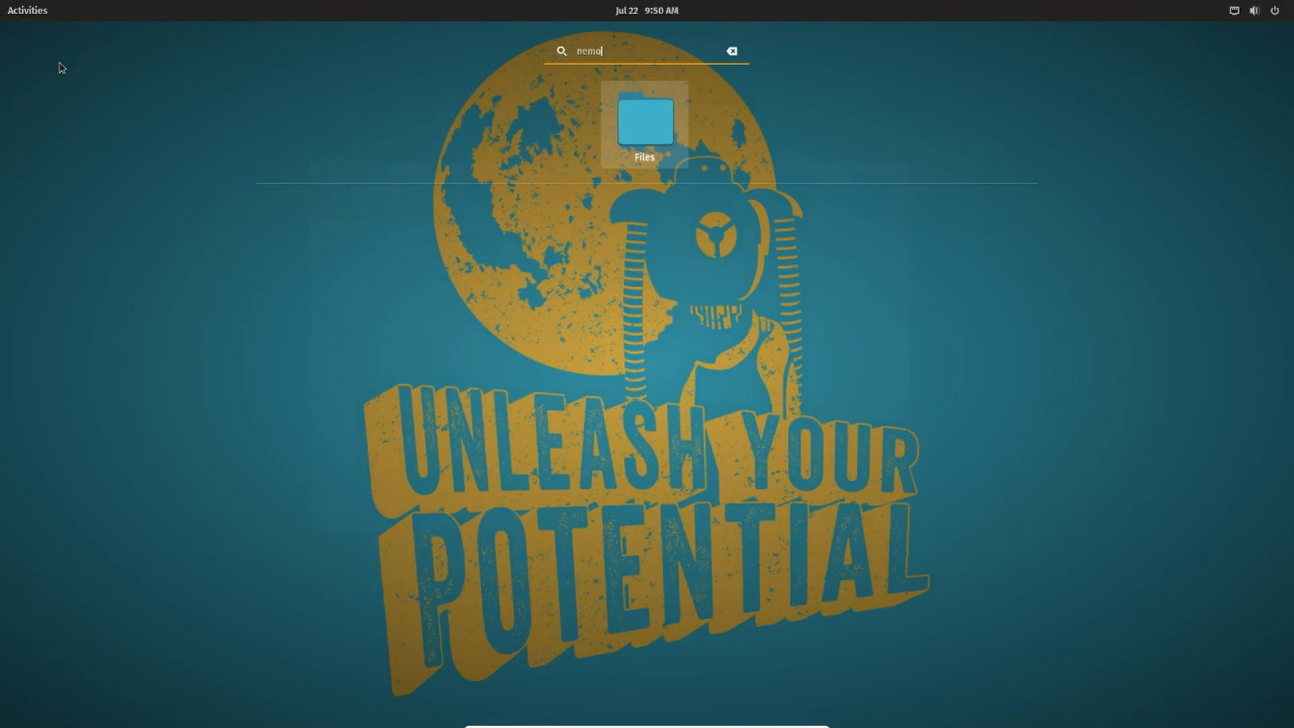
key("Return")
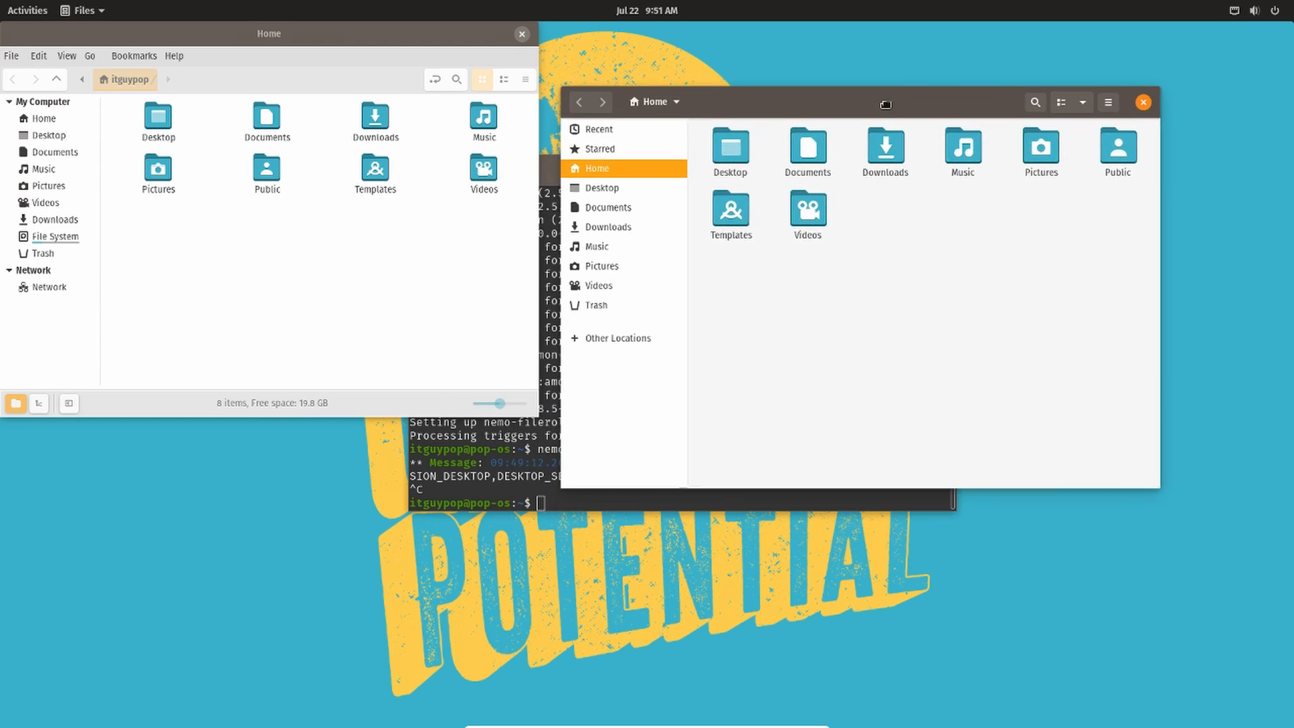
left_click_drag(229, 38, 257, 83)
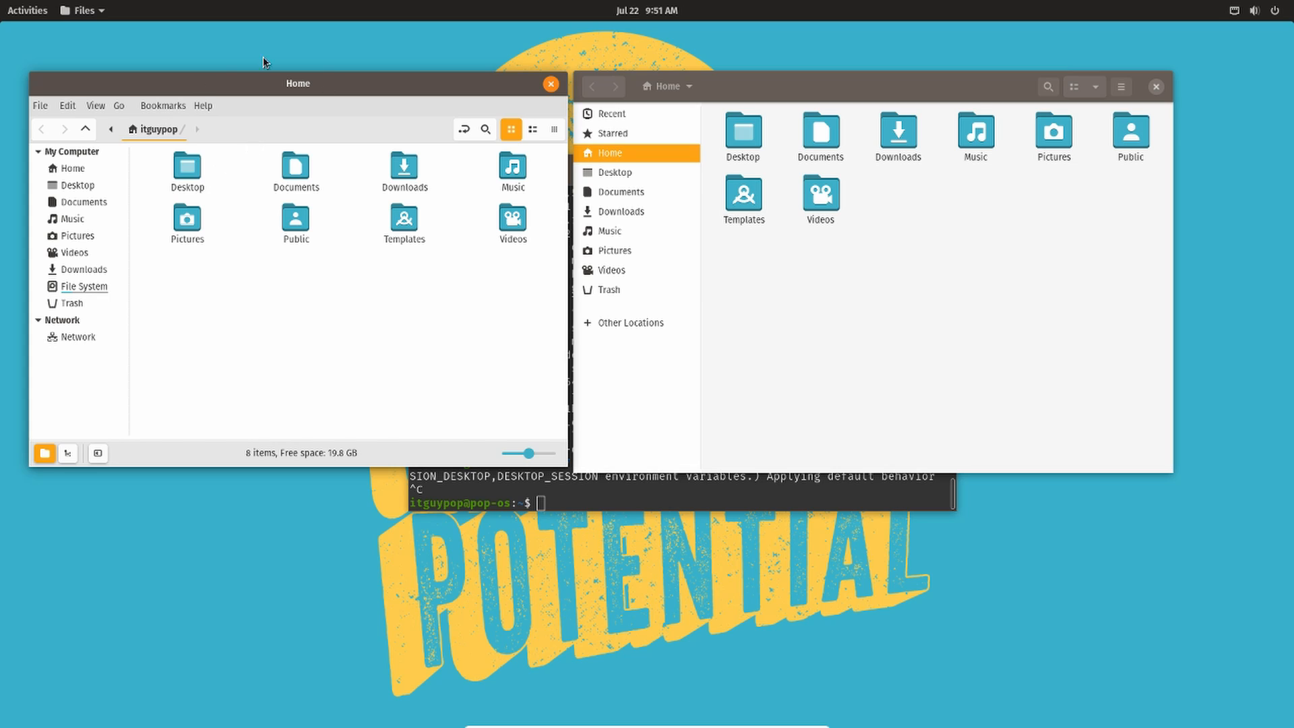
- Compare the Nemo and Nautilus windows by switching focus between them
left_click(769, 91)
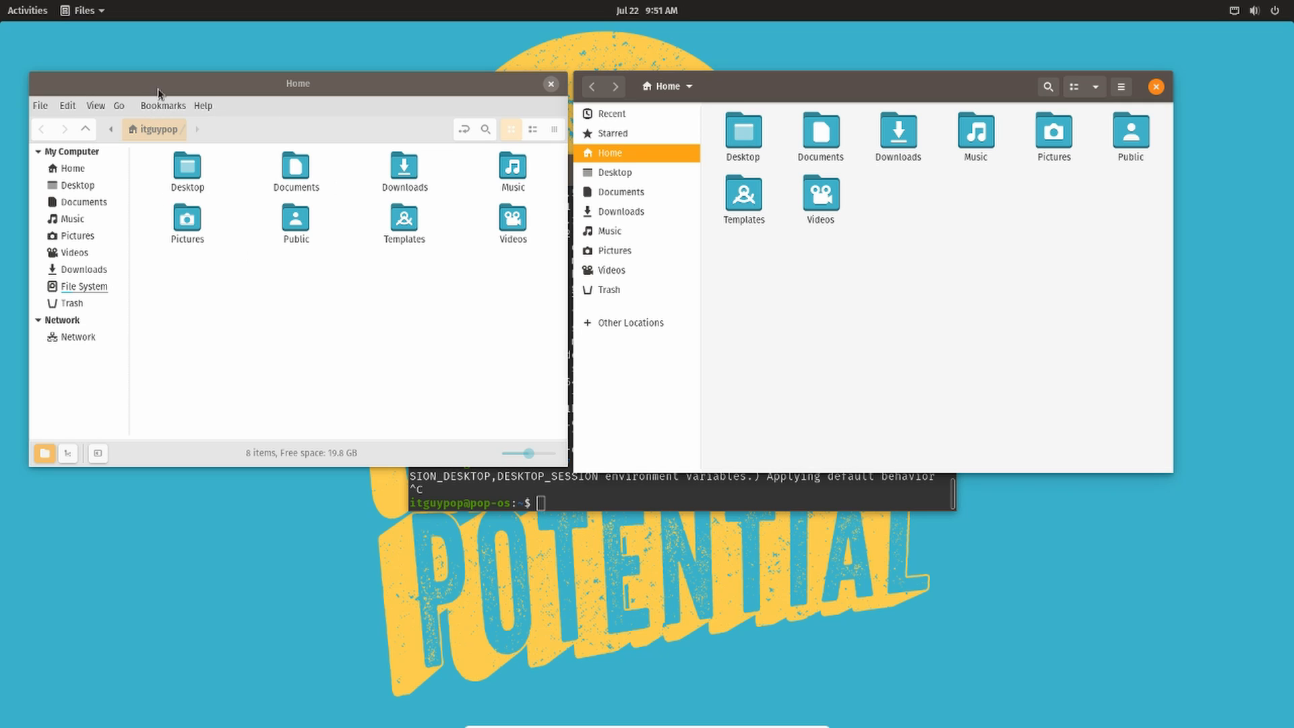
left_click(237, 89)
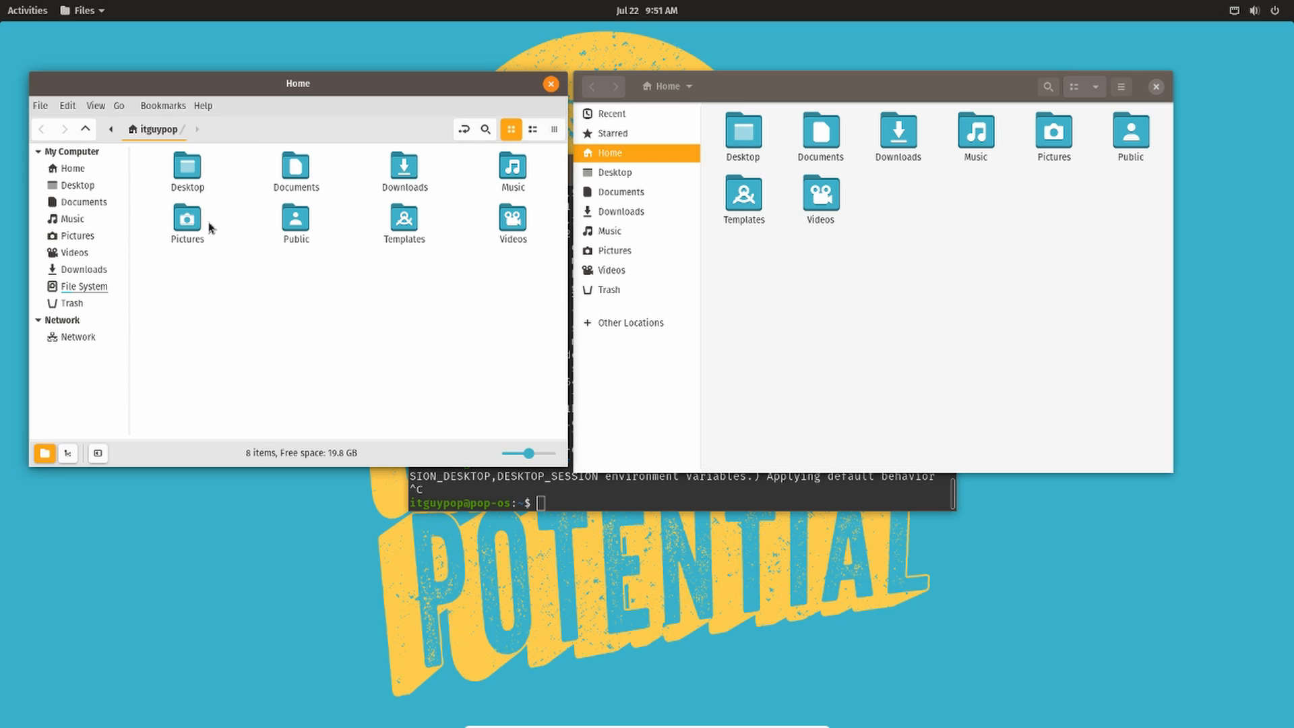
left_click(725, 84)
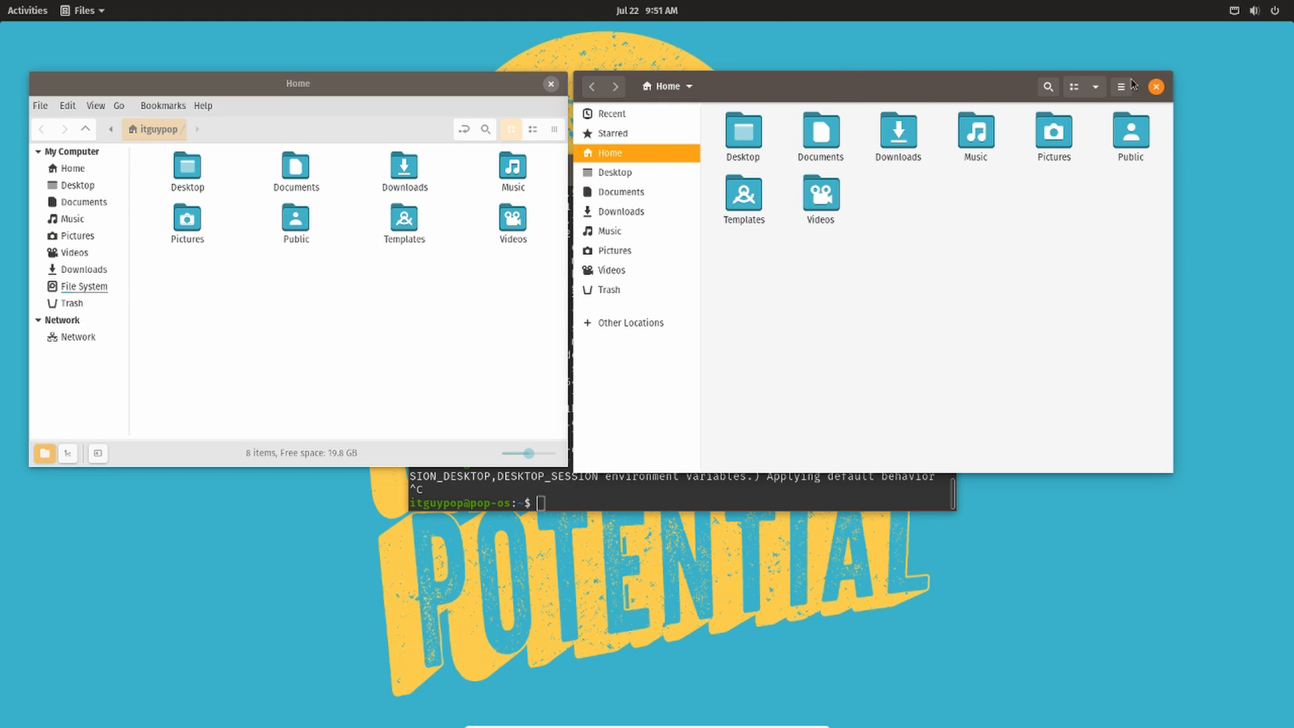
left_click(266, 90)
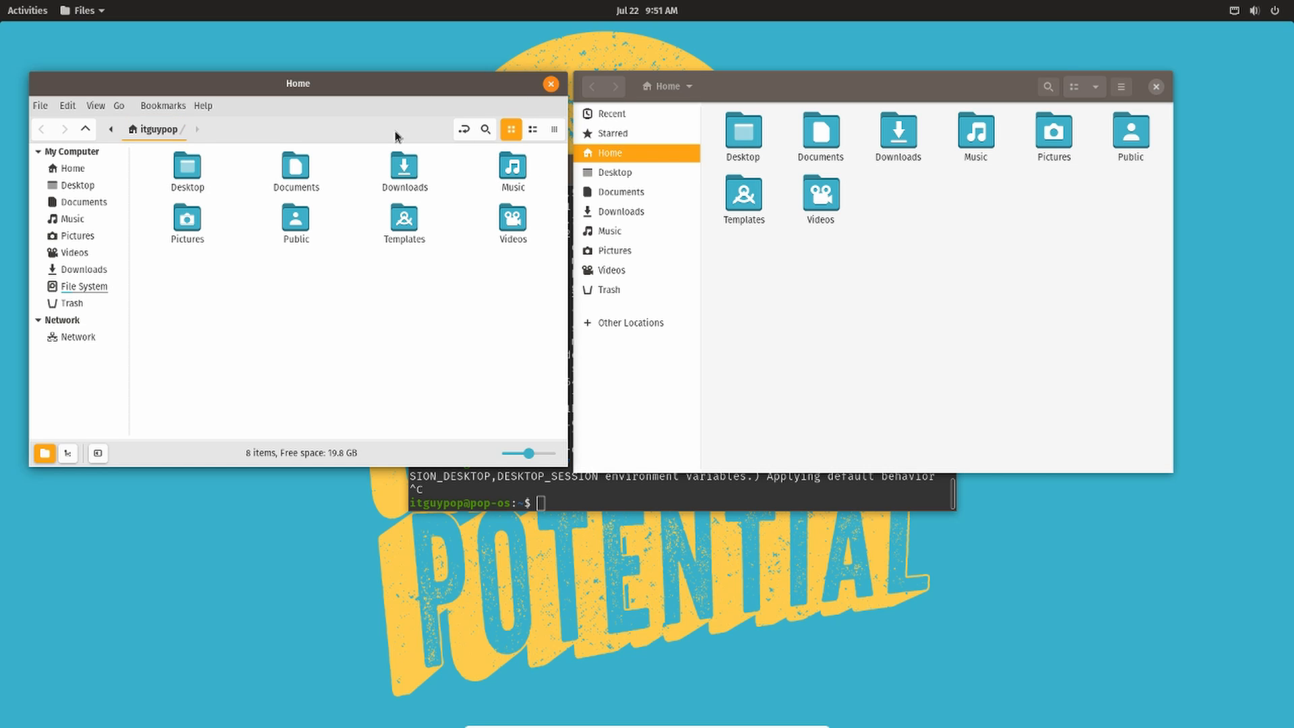
left_click(810, 90)
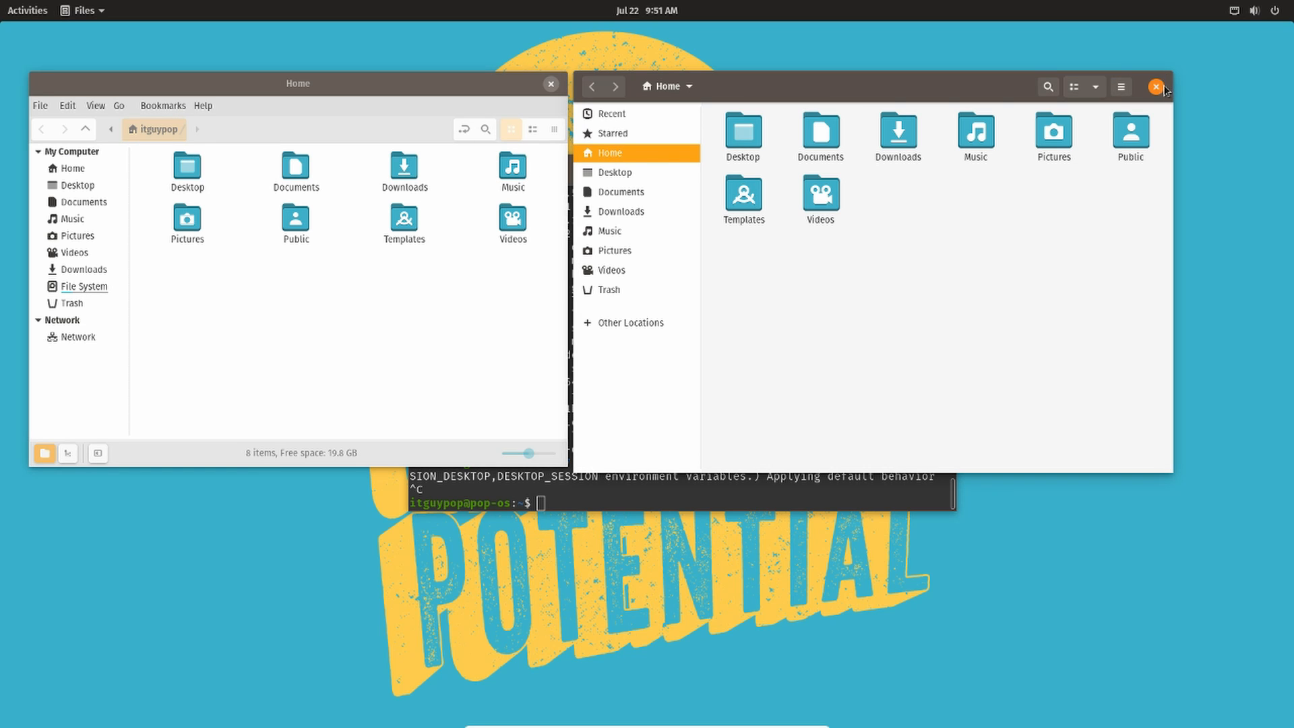
- Close the Nautilus window and rearrange the Nemo and terminal windows
left_click(1156, 86)
left_click_drag(245, 125, 564, 186)
left_click_drag(745, 151, 793, 118)
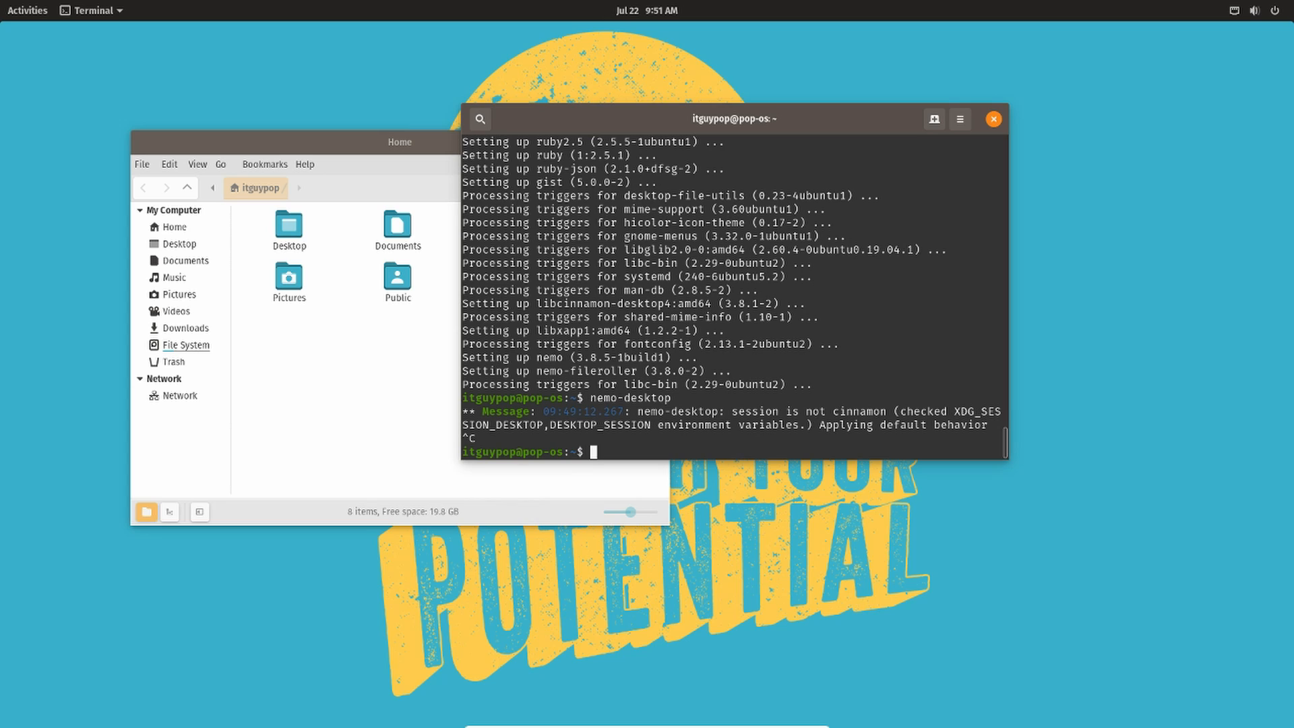
- Try to run xdg-mimi default nemo.desktop inode/directory application/x-gnome-saved-search in the terminal
type("xdg-mimi default")
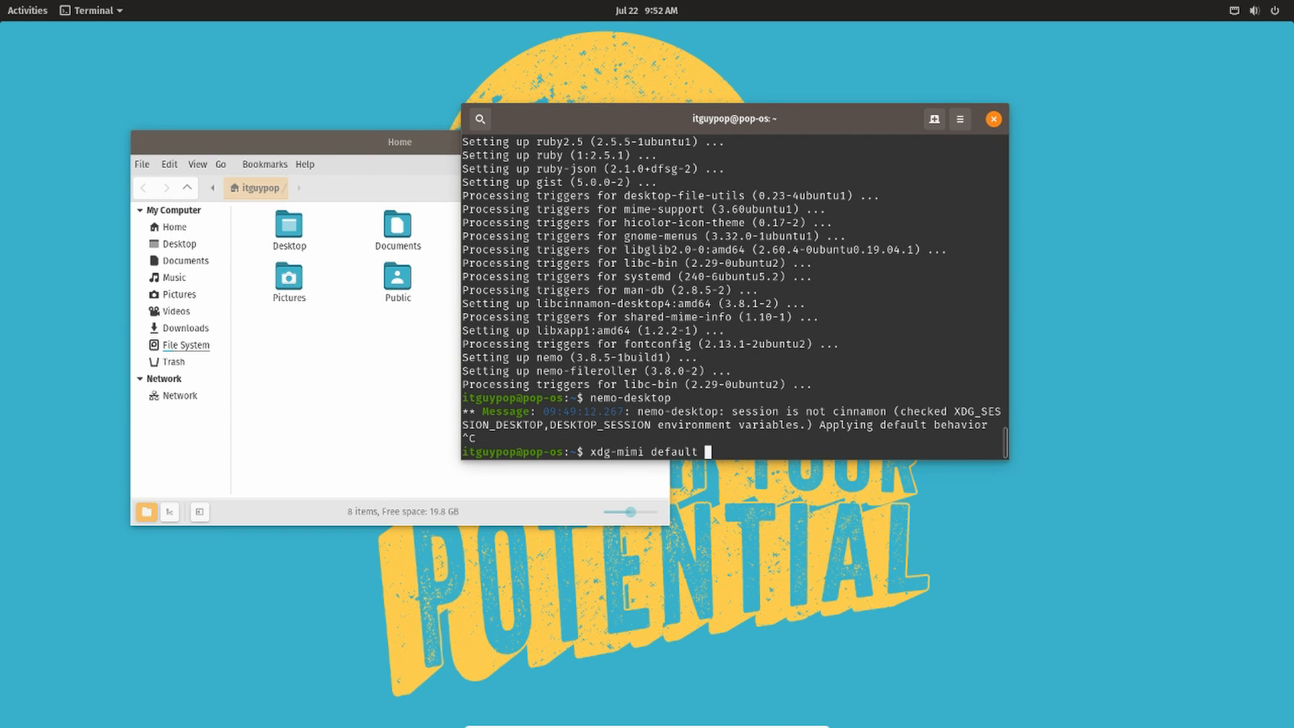
type(" nemo.desktop inode")
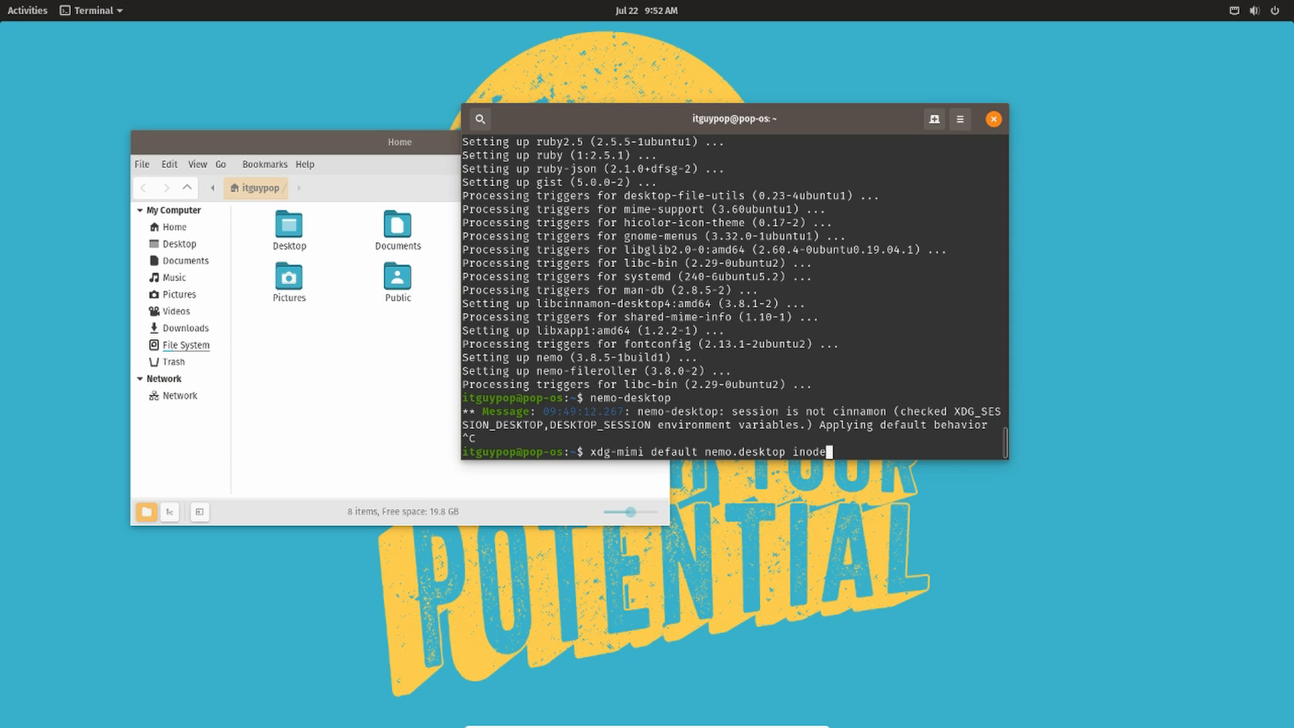
type("/directory")
type(" applicati")
type("on")
type("n")
type("/")
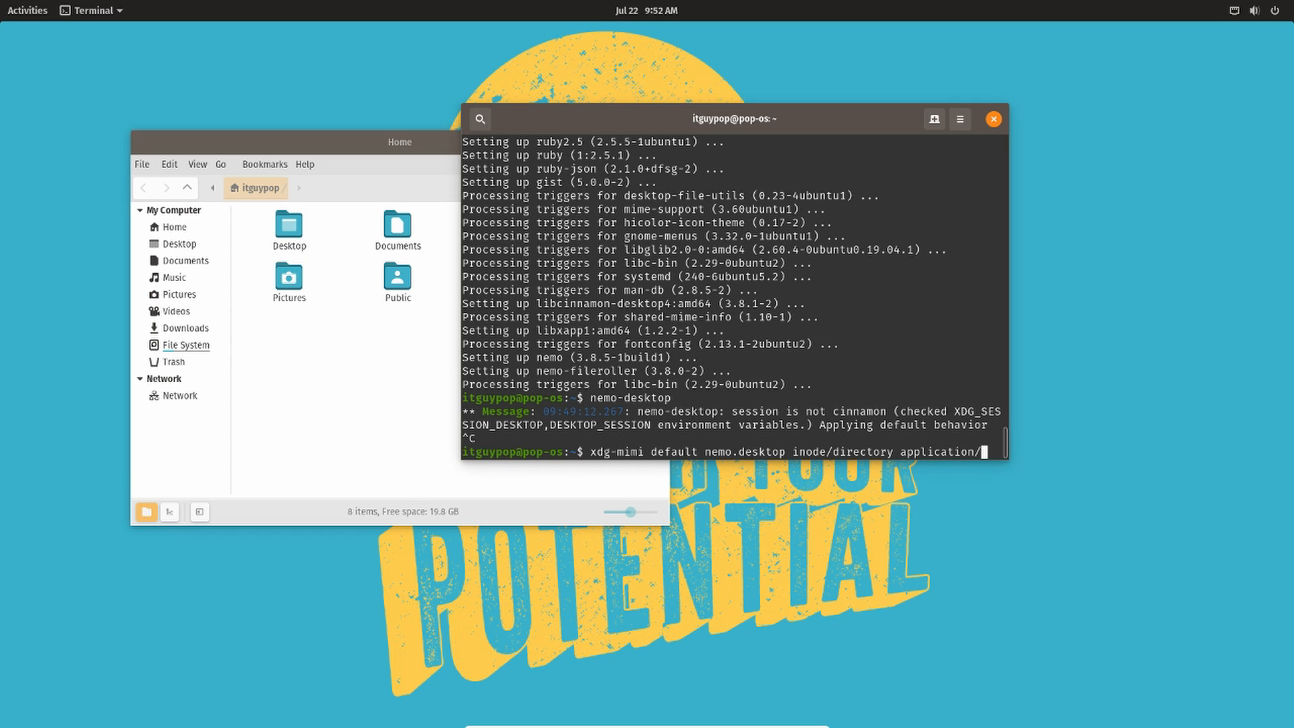
type("x-gnome-")
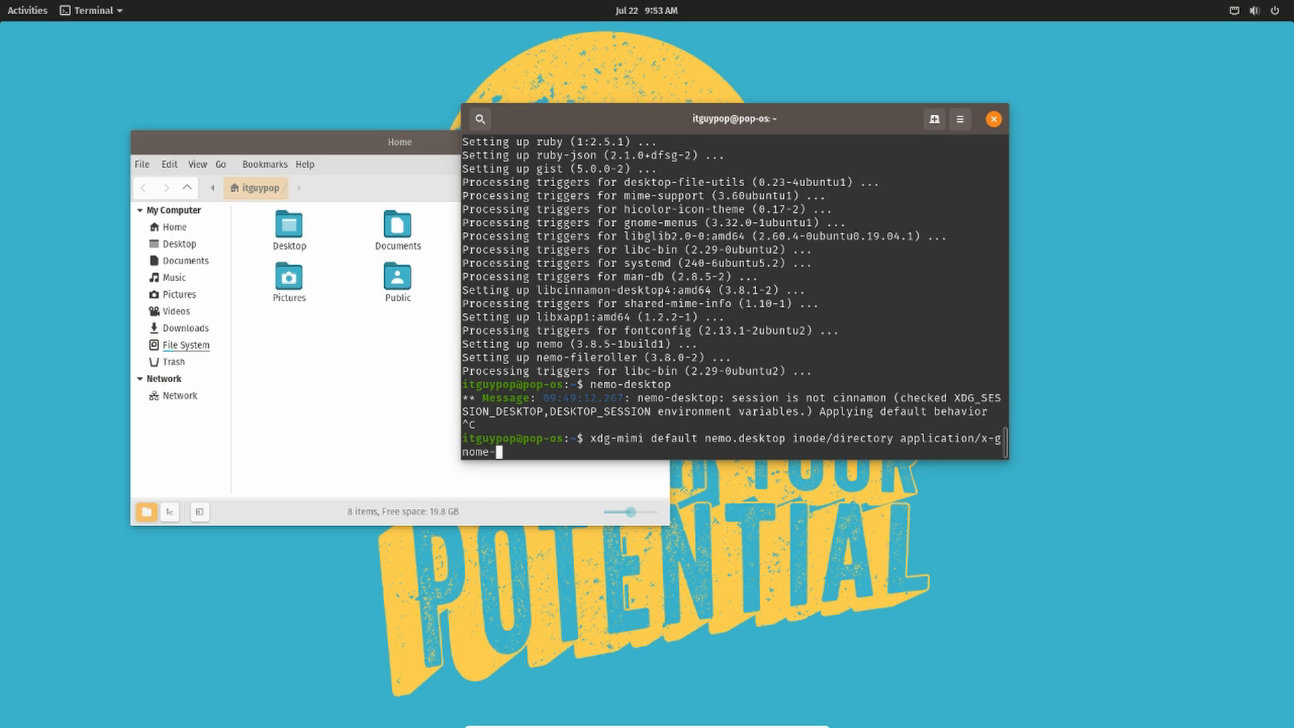
type("saved-search")
key("Return")
- Recall the previous command, correct it to xdg-mime, and run it to make Nemo the default file manager
key("Up")
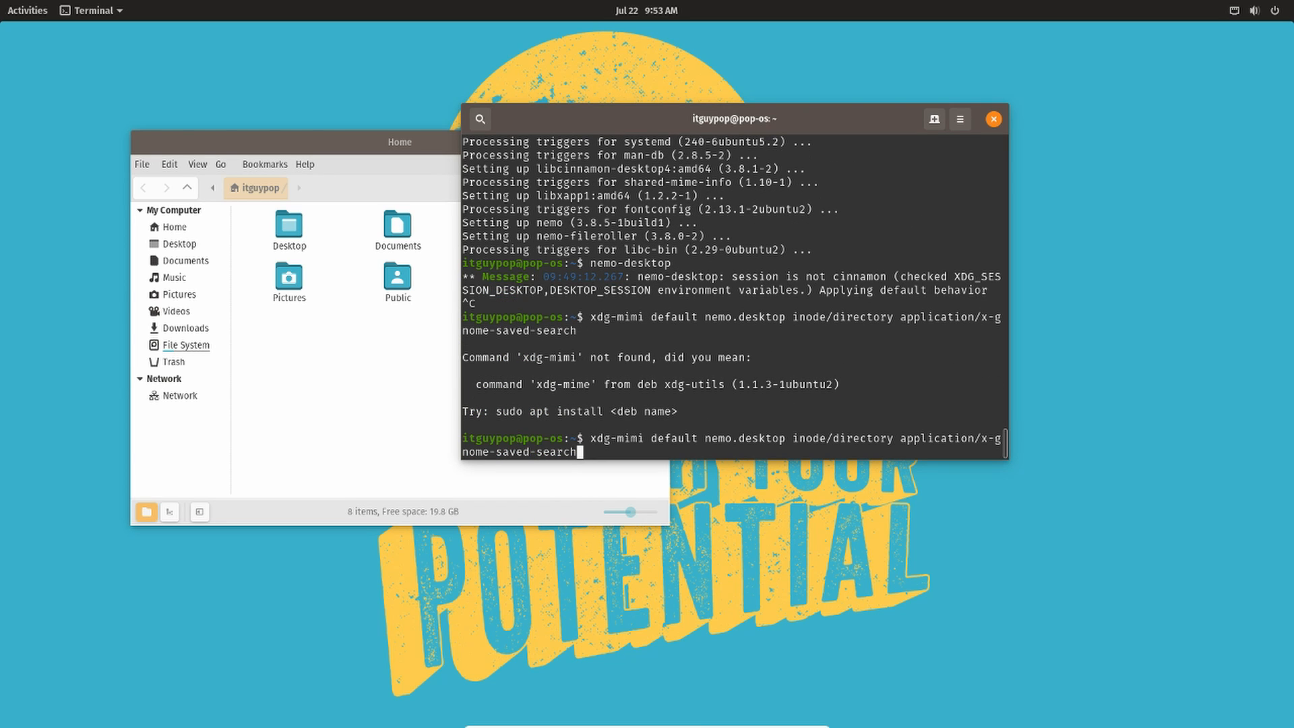
key("Left")
key("Left")
key("Left")
key("Left")
key("Left")
key("Left")
key("Left")
key("Left")
key("Left")
key("Left")
key("Left")
key("Left")
key("Left")
key("Left")
key("Left")
key("Left")
key("Left")
key("Left")
key("Left")
key("Left")
key("Left")
key("Left")
key("Left")
key("Left")
key("Left")
key("Left")
key("Left")
key("Left")
key("Left")
key("Left")
key("Left")
key("Left")
key("Left")
key("Left")
key("Left")
key("Left")
key("Left")
key("Left")
key("Left")
key("BackSpace")
type("e")
key("Return")
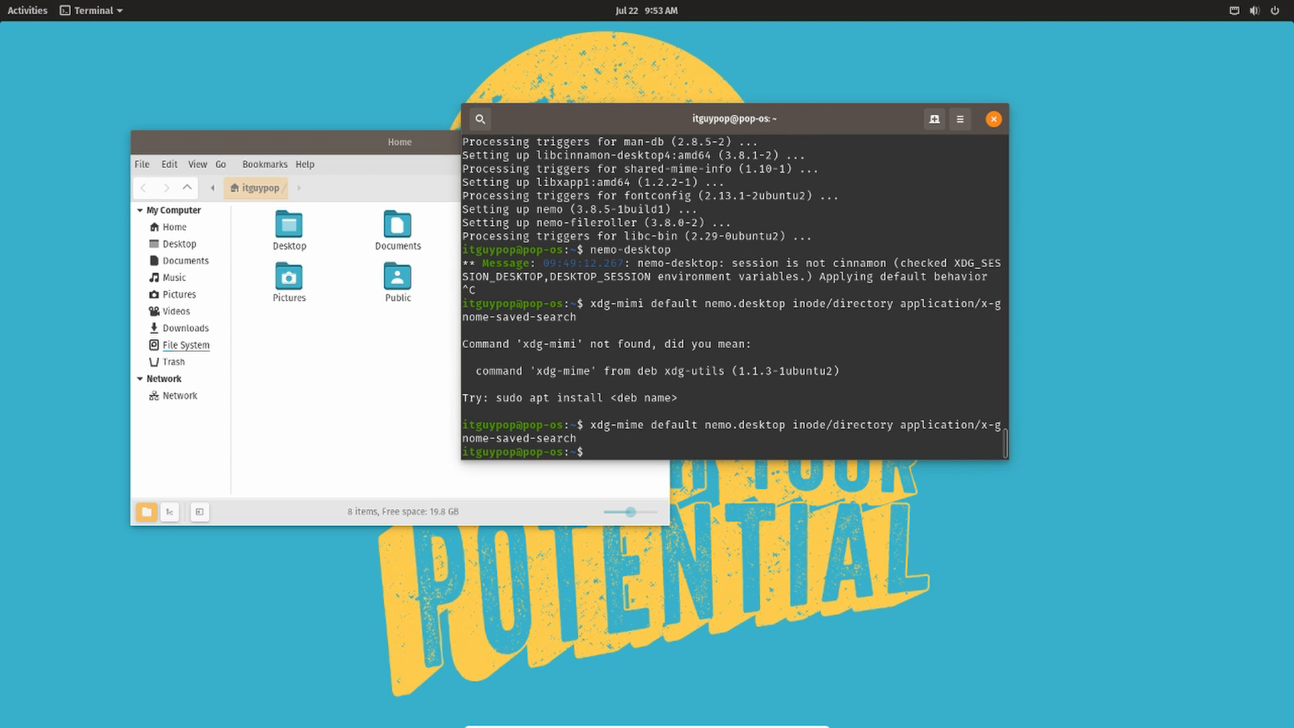
- Open Startup Applications by searching for start in the Activities overview
key("super")
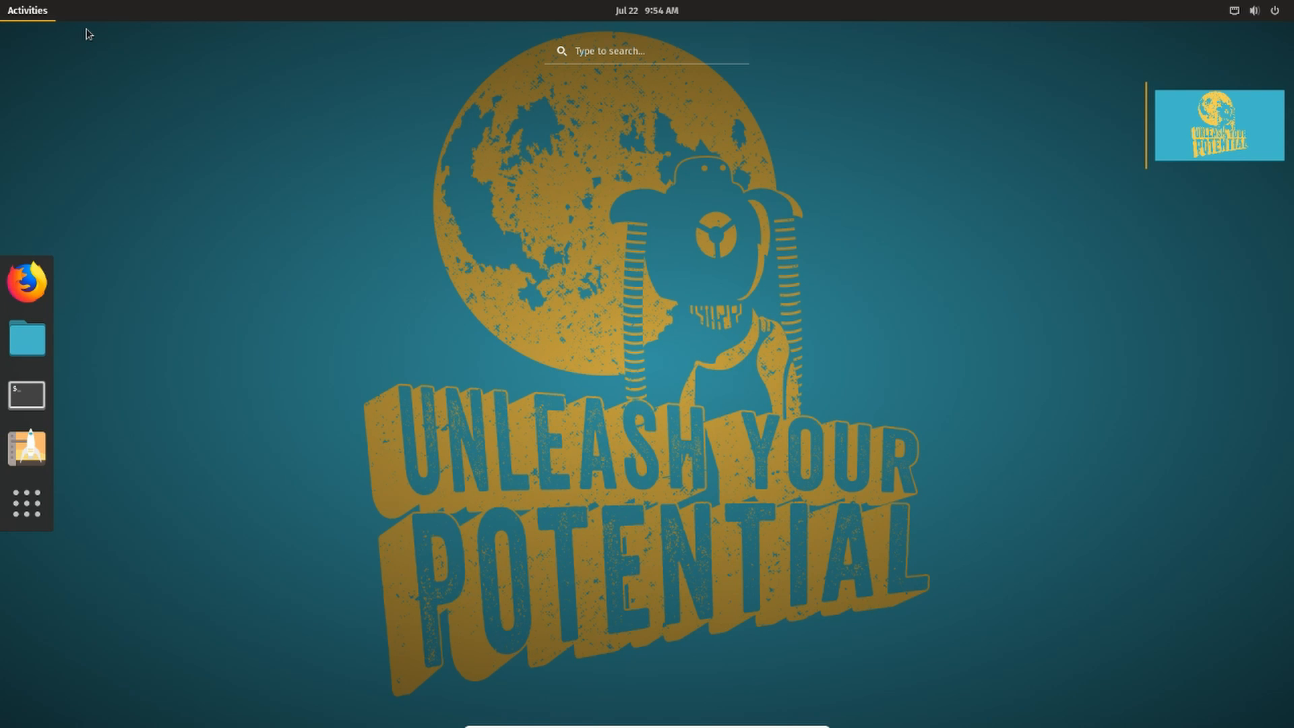
type("start")
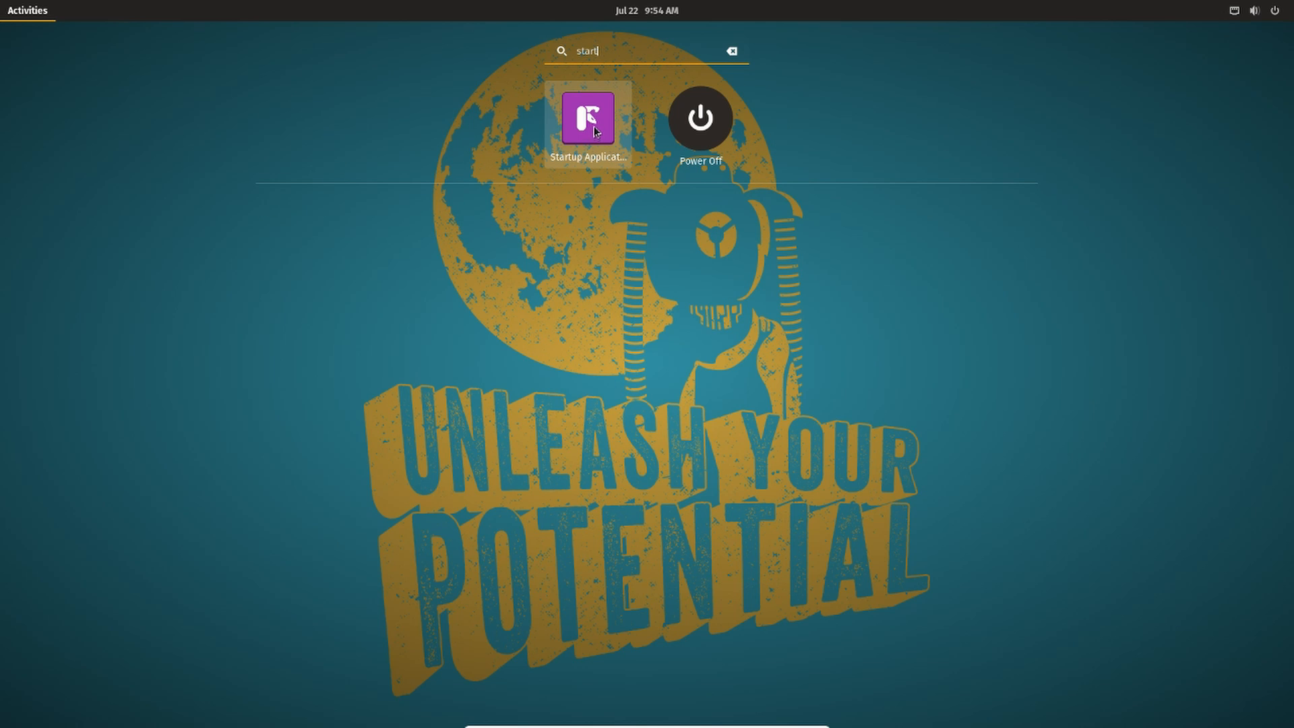
left_click(588, 120)
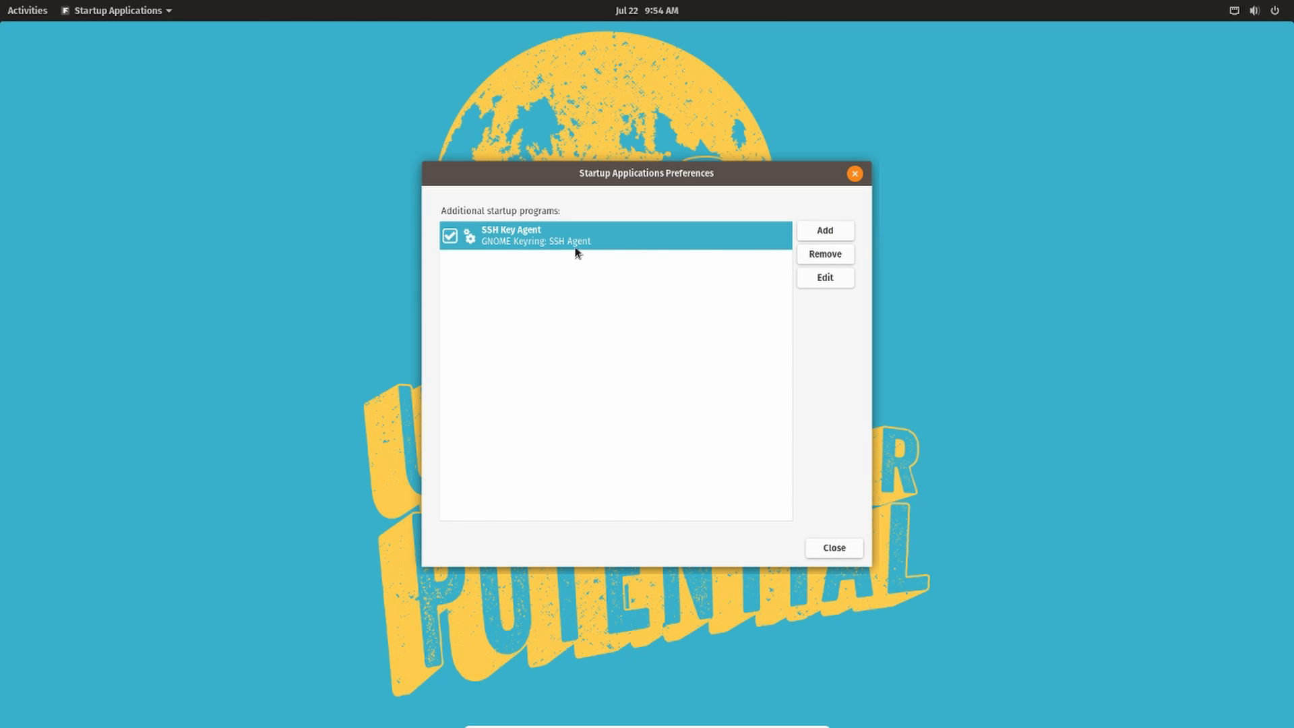
- Add a startup program named NEMO Desktop icons with command nemo-desktop and comment Starts nemo-desktop, and close Startup Applications
left_click(841, 231)
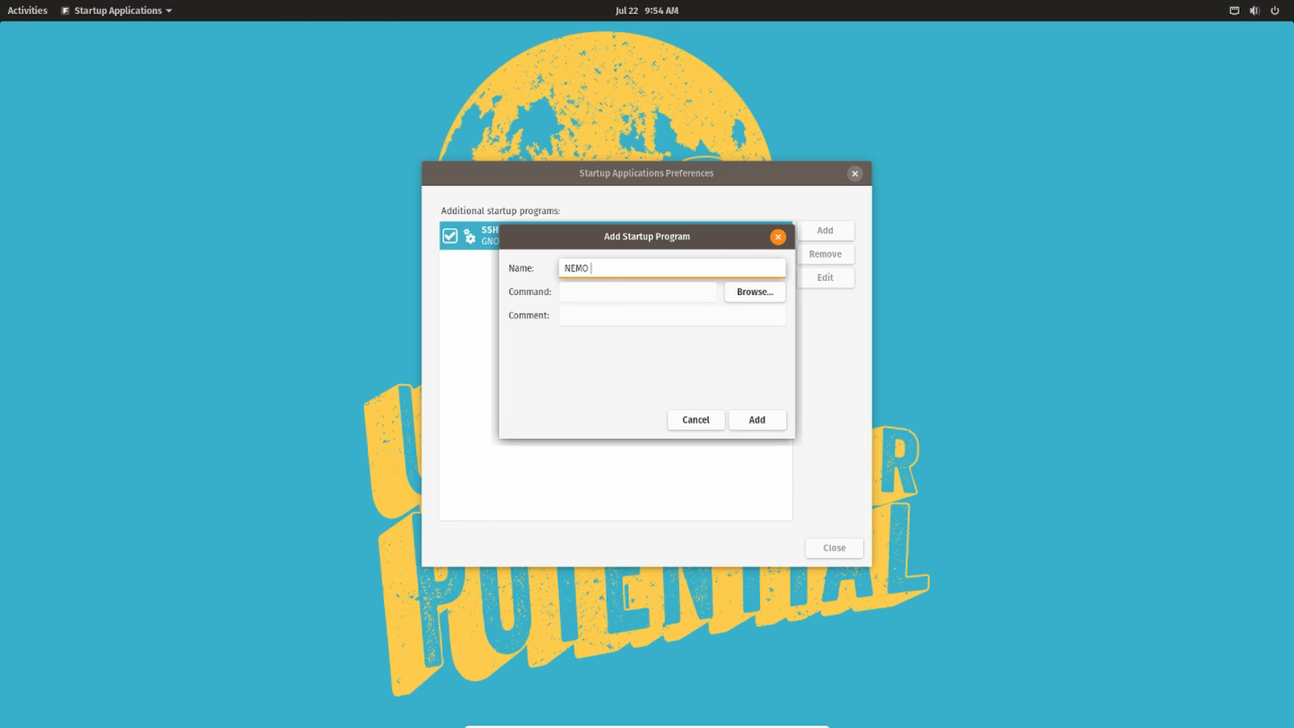
type("NEMO Desktop icons")
key("Tab")
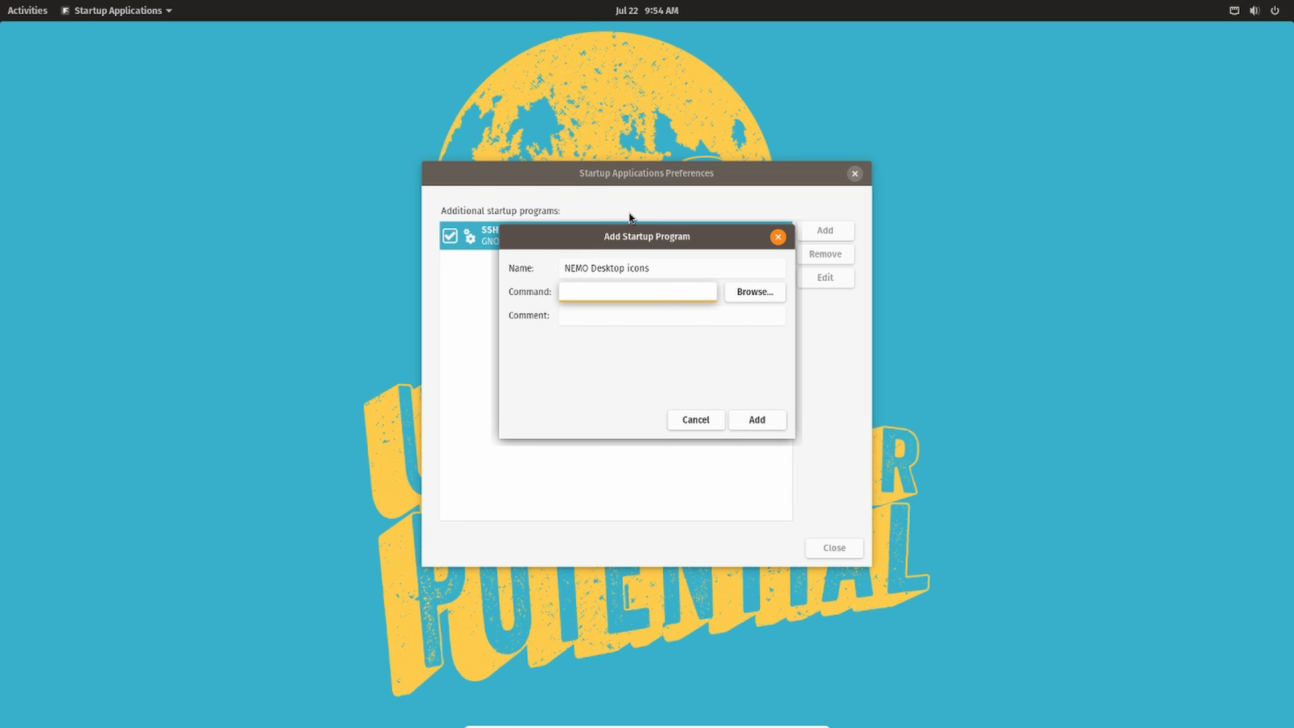
left_click(671, 268)
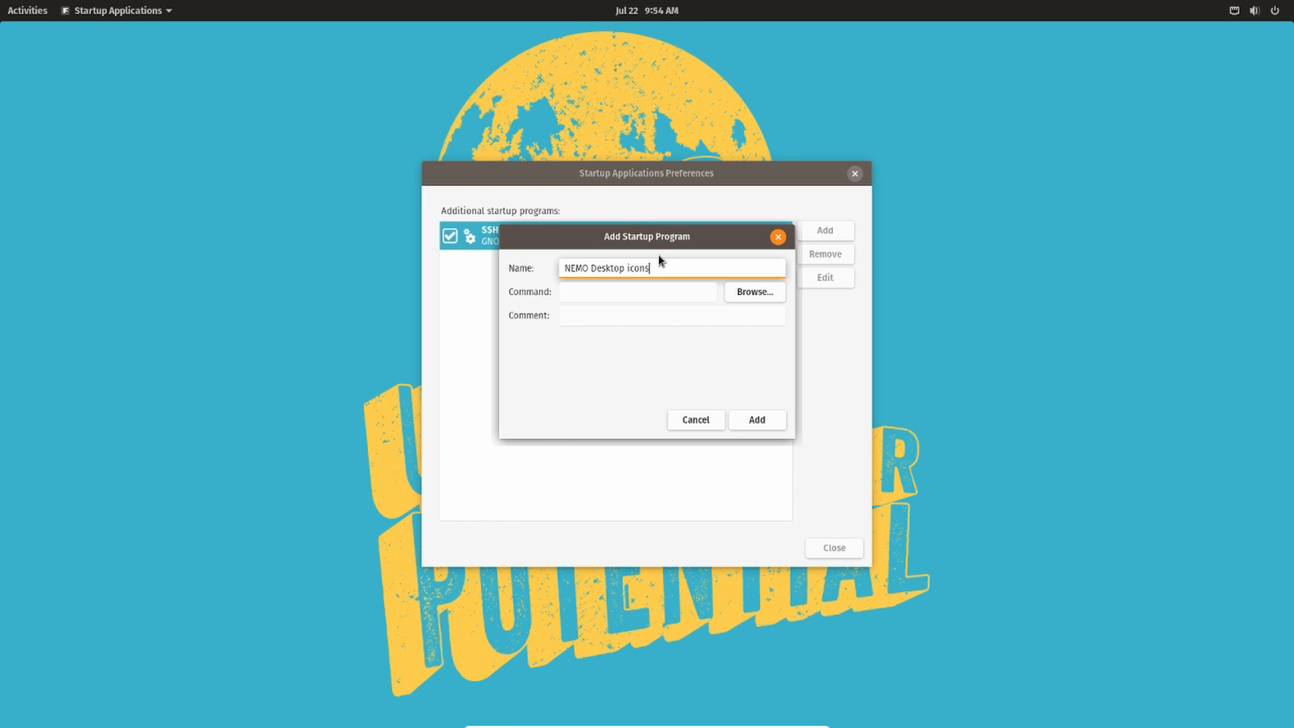
left_click(597, 287)
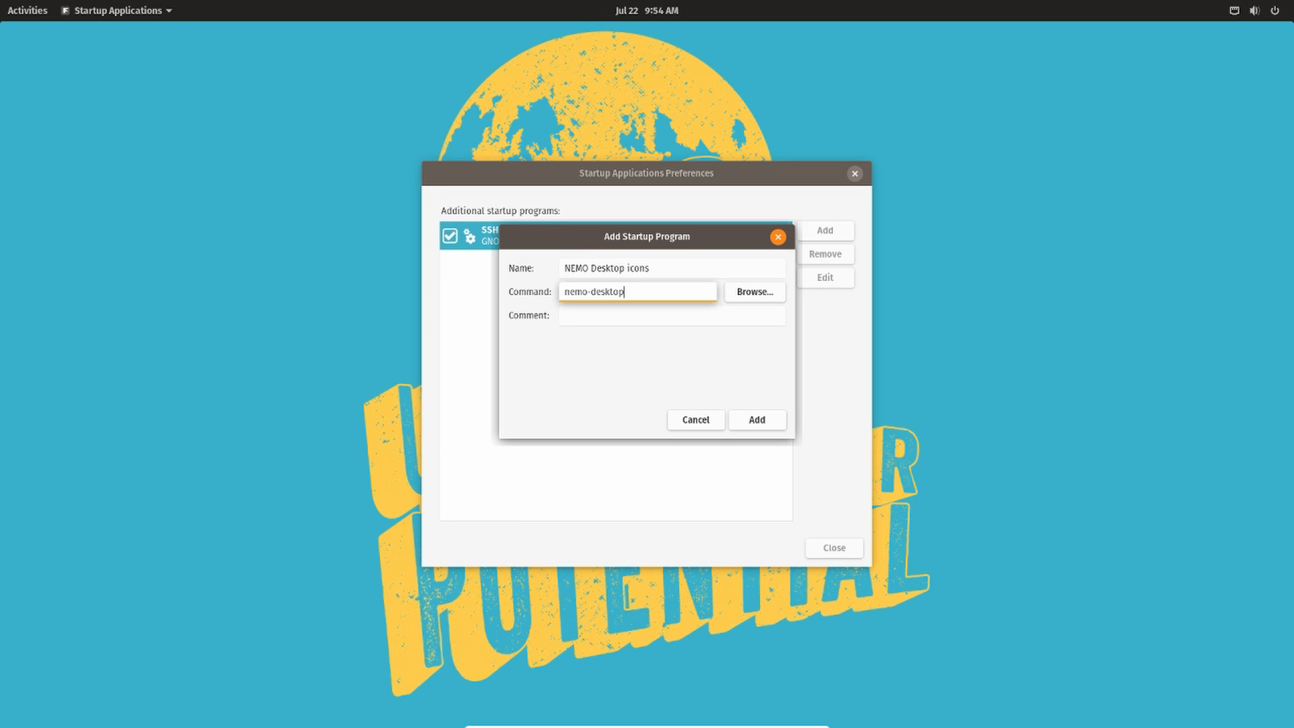
key("Tab")
key("Tab")
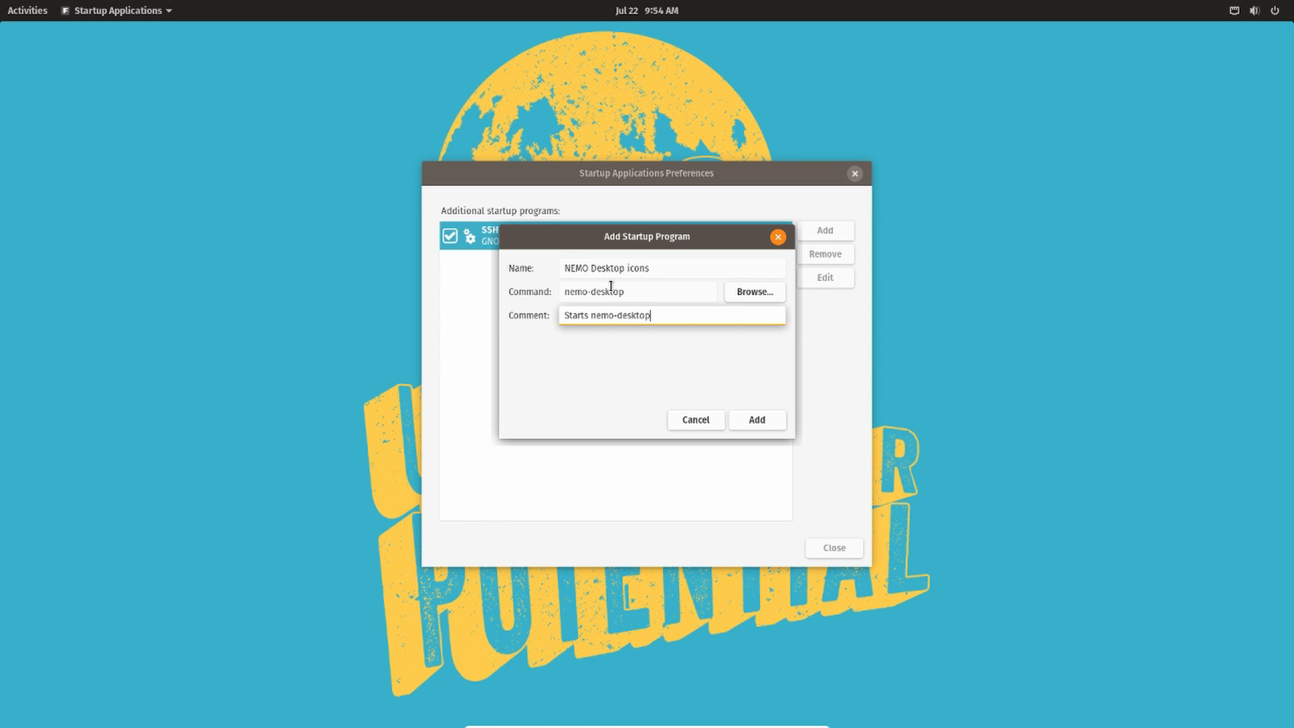
type("Starts nemo-desktop")
left_click(749, 417)
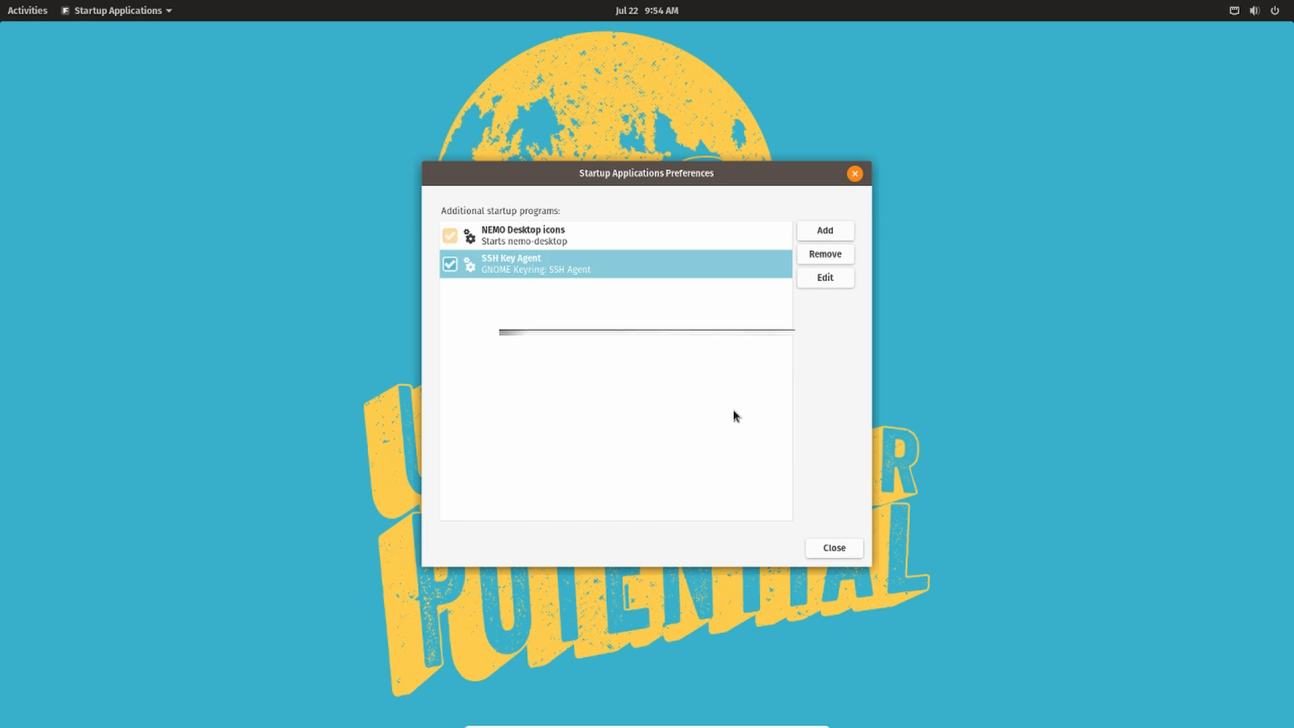
left_click(526, 244)
left_click(836, 550)
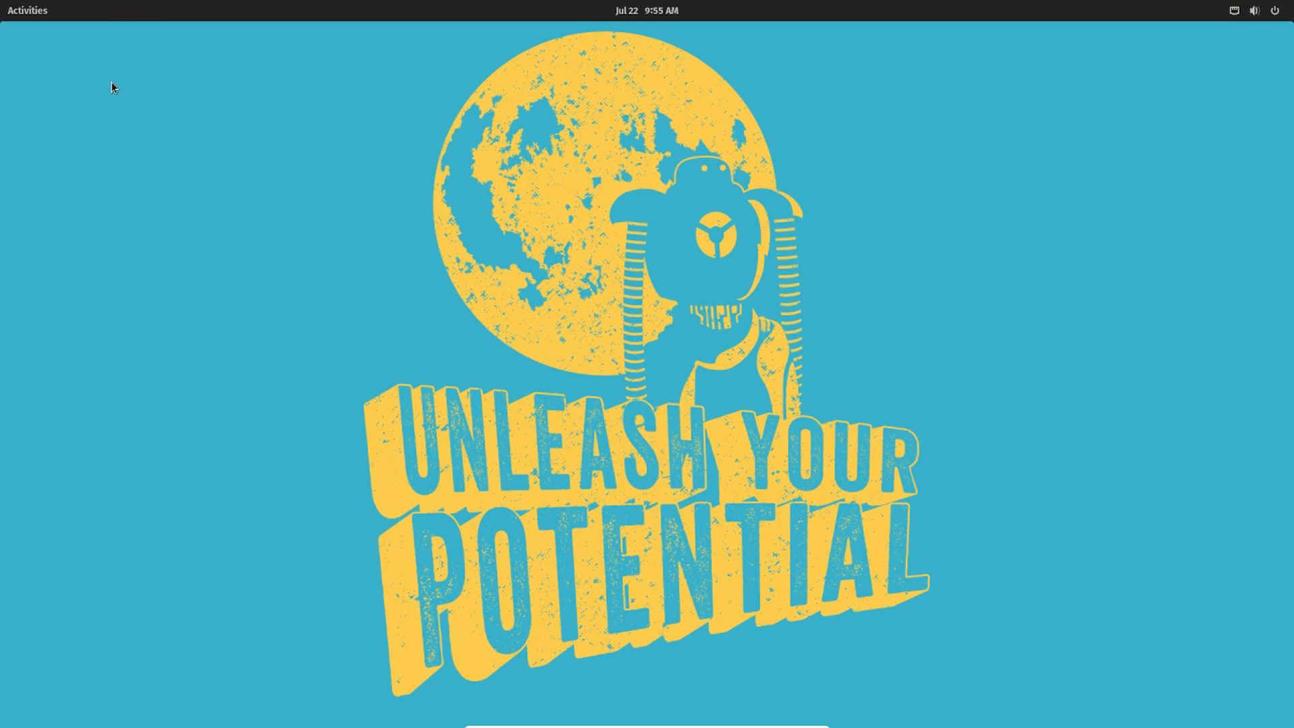
- Log out of the session and sign back in with the account password
left_click(1273, 11)
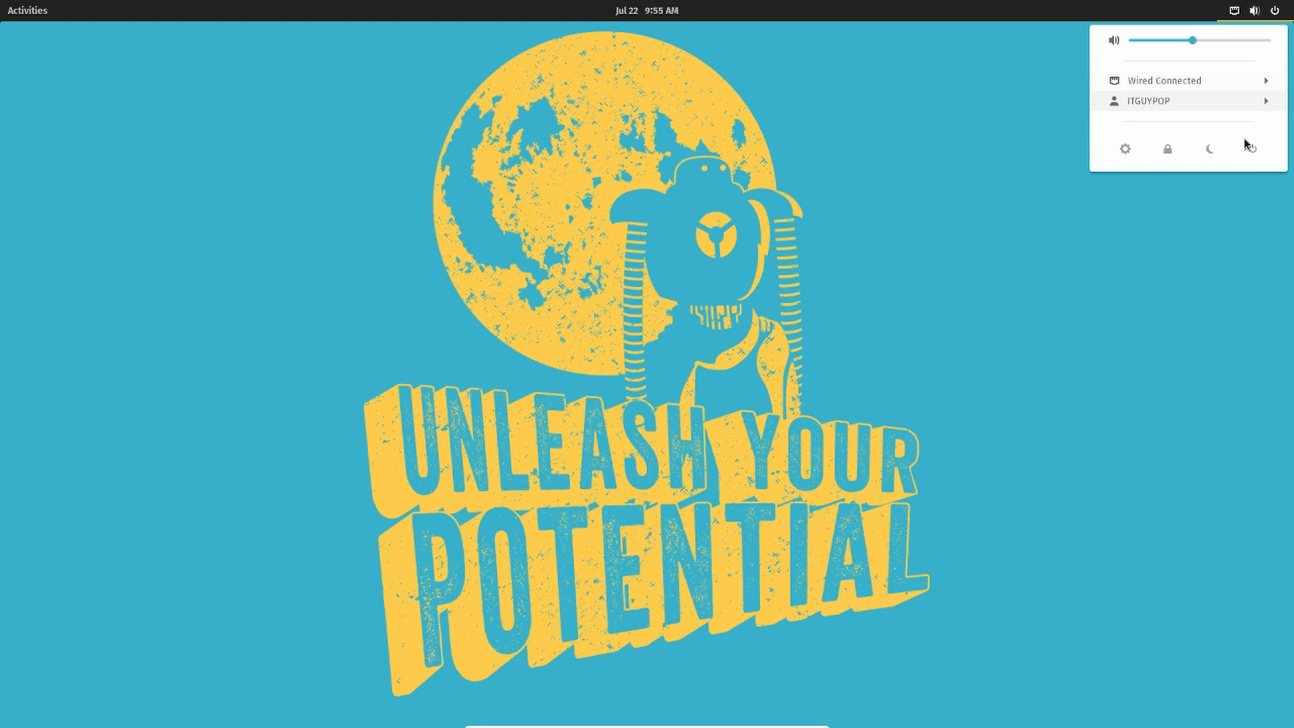
left_click(1254, 145)
left_click(648, 411)
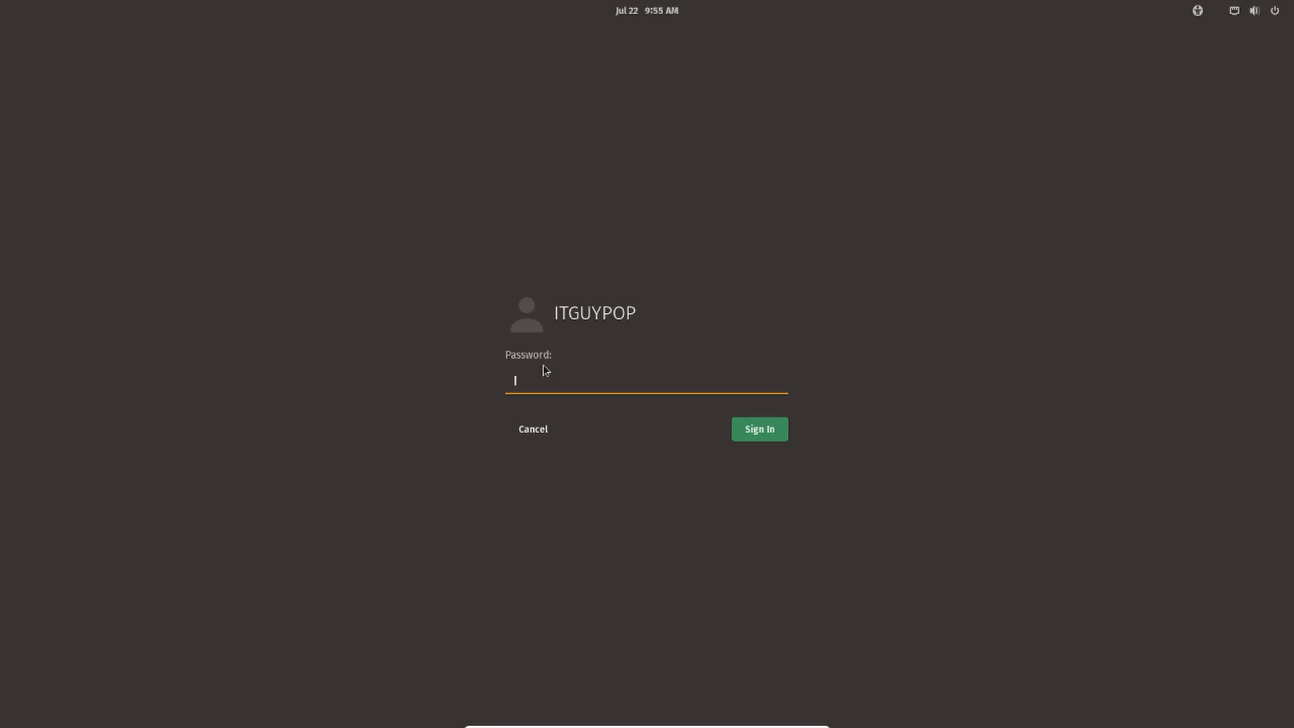
type("*******")
key("Return")
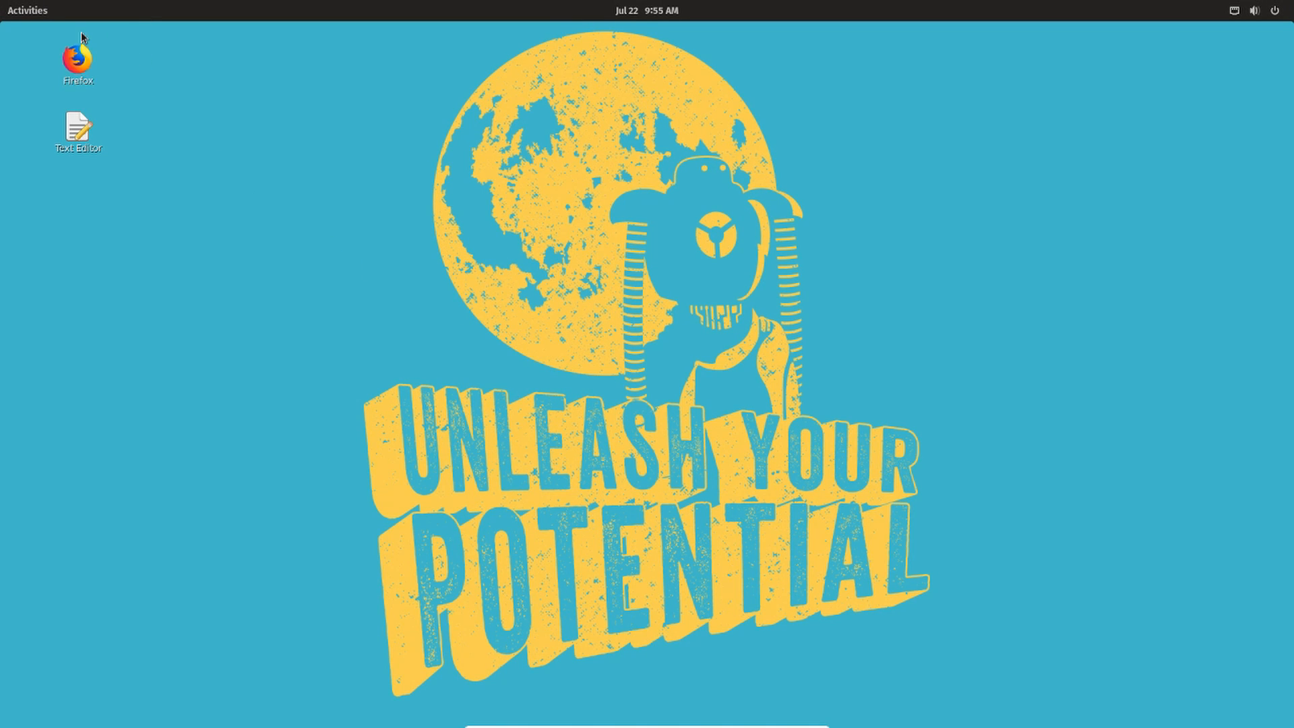
- Select the Firefox and Text Editor icons on the desktop to check they respond
left_click(86, 64)
left_click(76, 113)
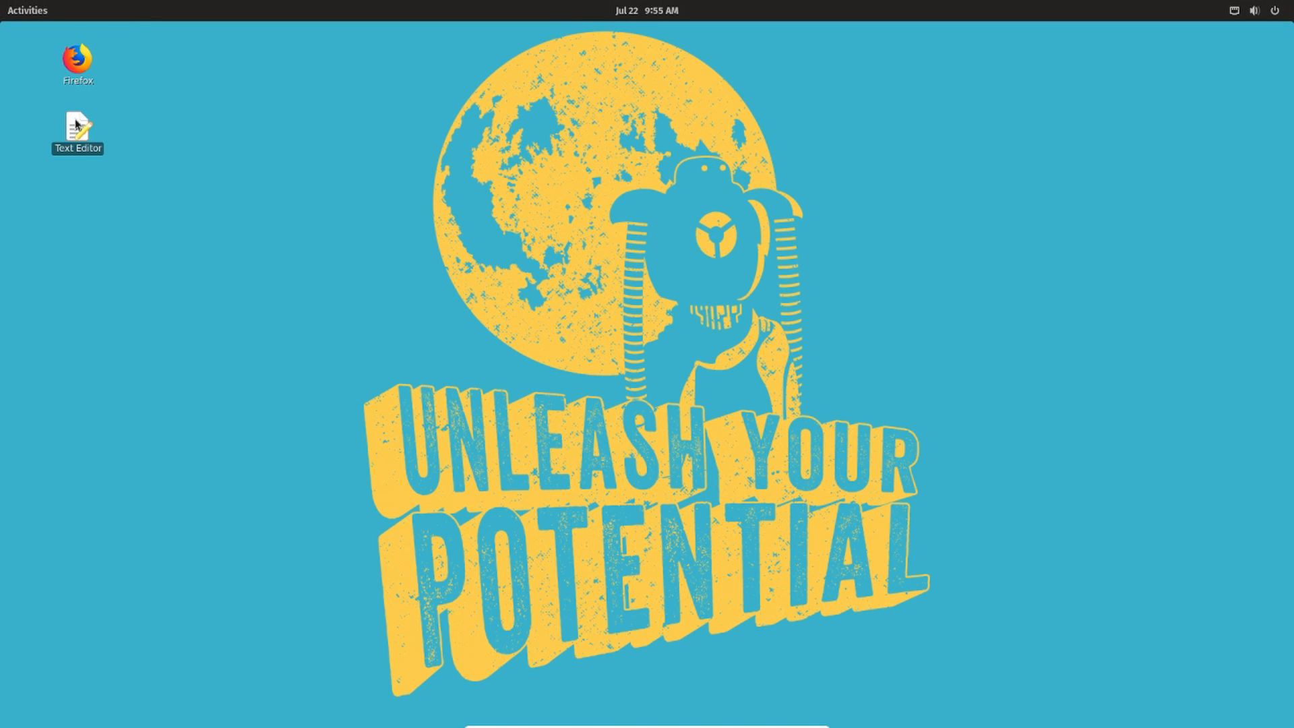
left_click(83, 67)
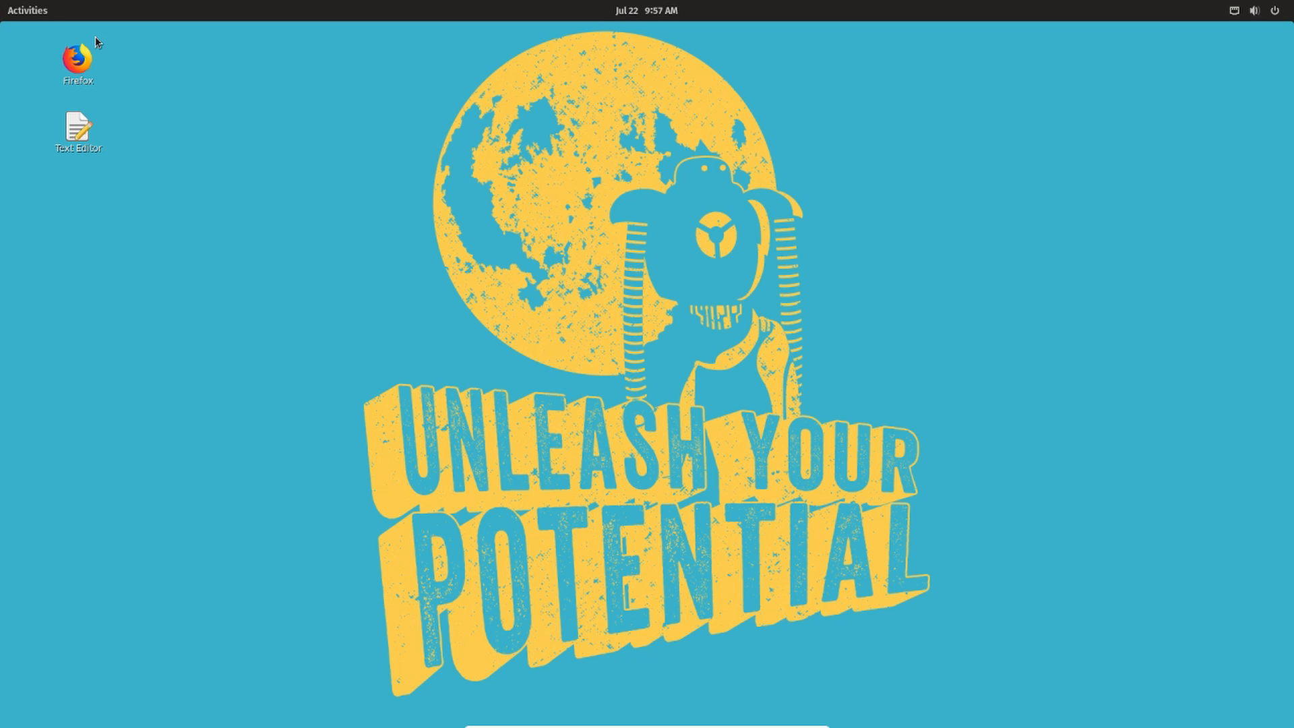
left_click(72, 65)
- Open a terminal and run xdg-open $HOME to open the home folder in the default file manager
key("ctrl+alt+t")
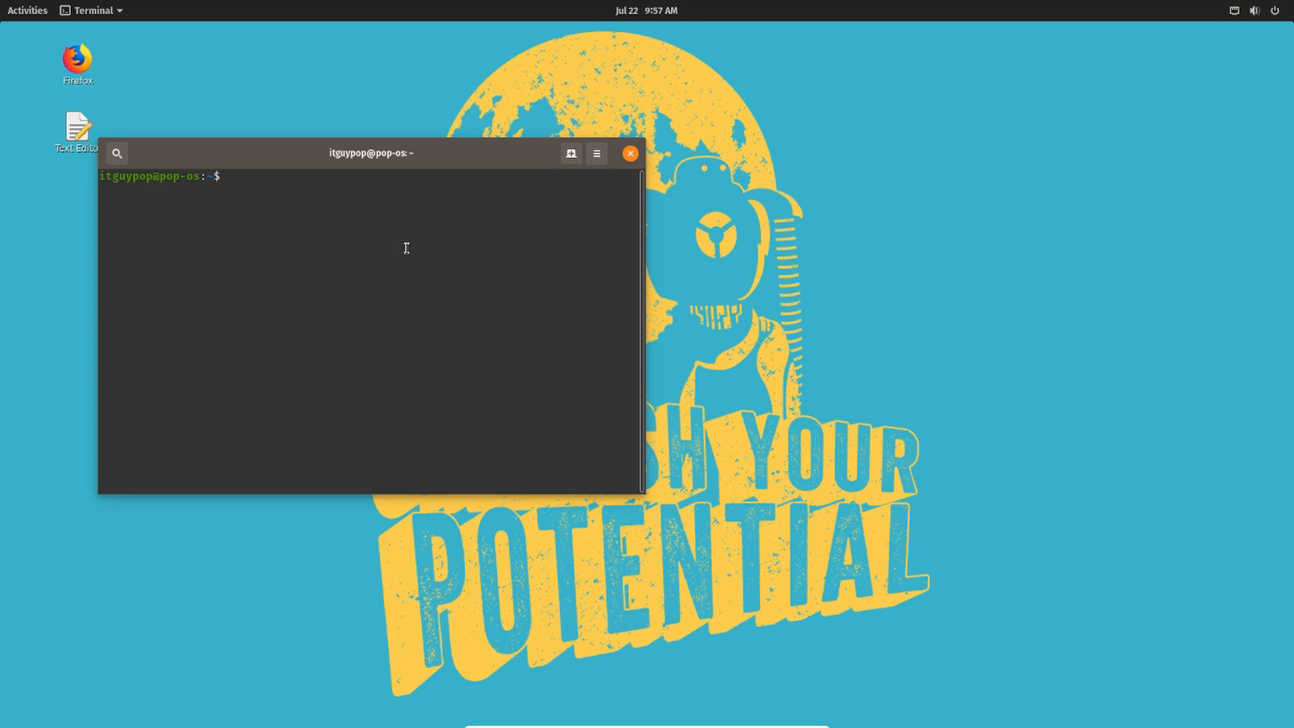
type("xdg-open $HOME")
key("Return")
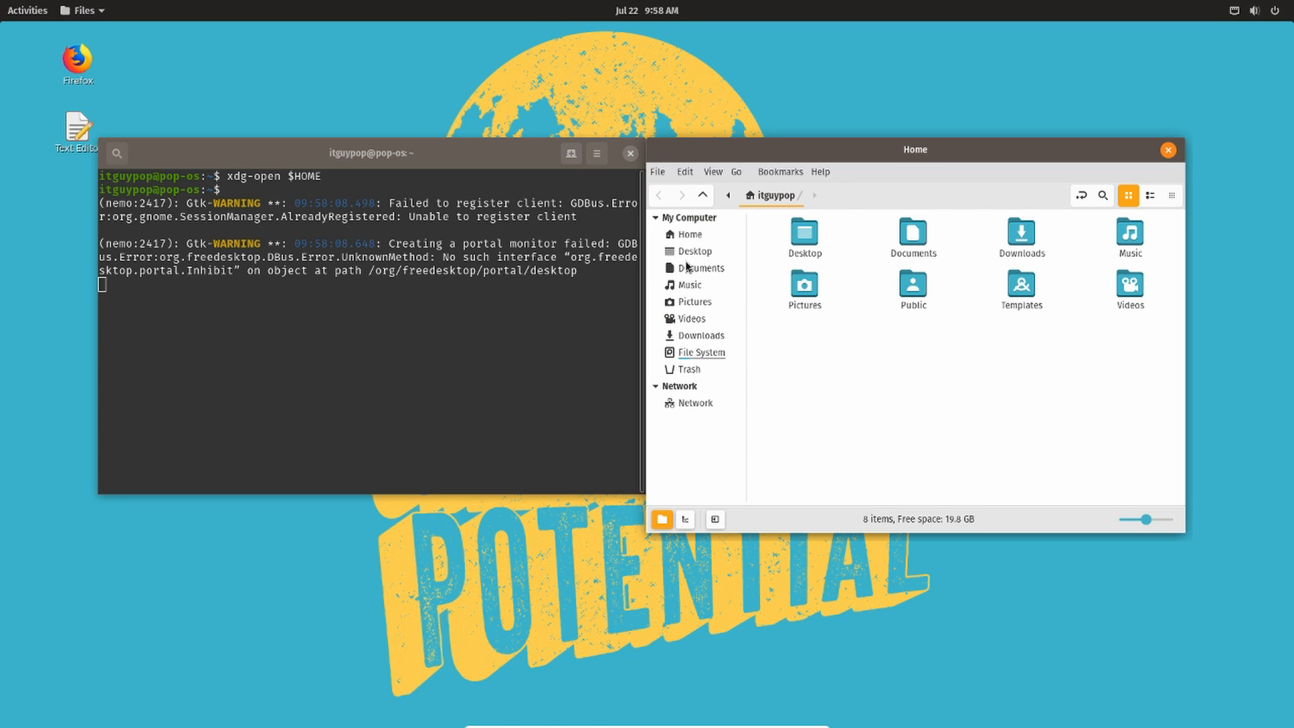
- Move the file manager window and view its About dialog to check which file manager opened
left_click_drag(803, 149, 627, 110)
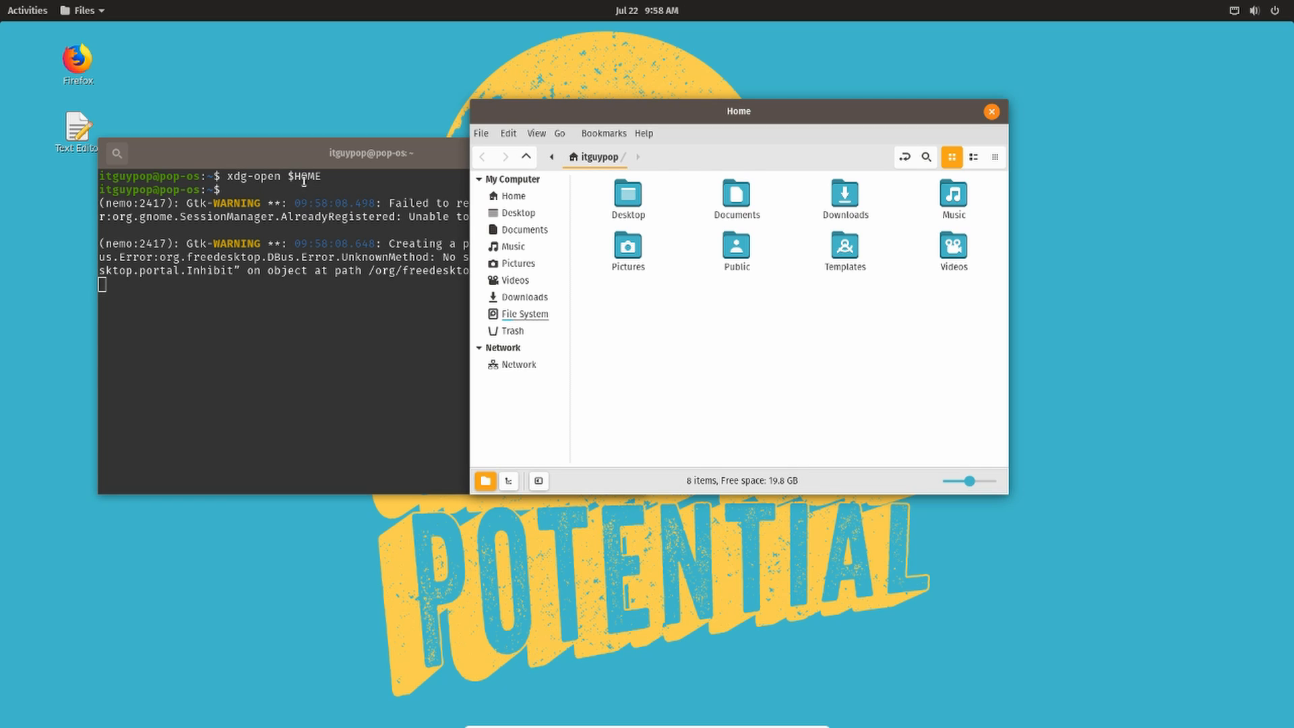
left_click(646, 132)
left_click(670, 180)
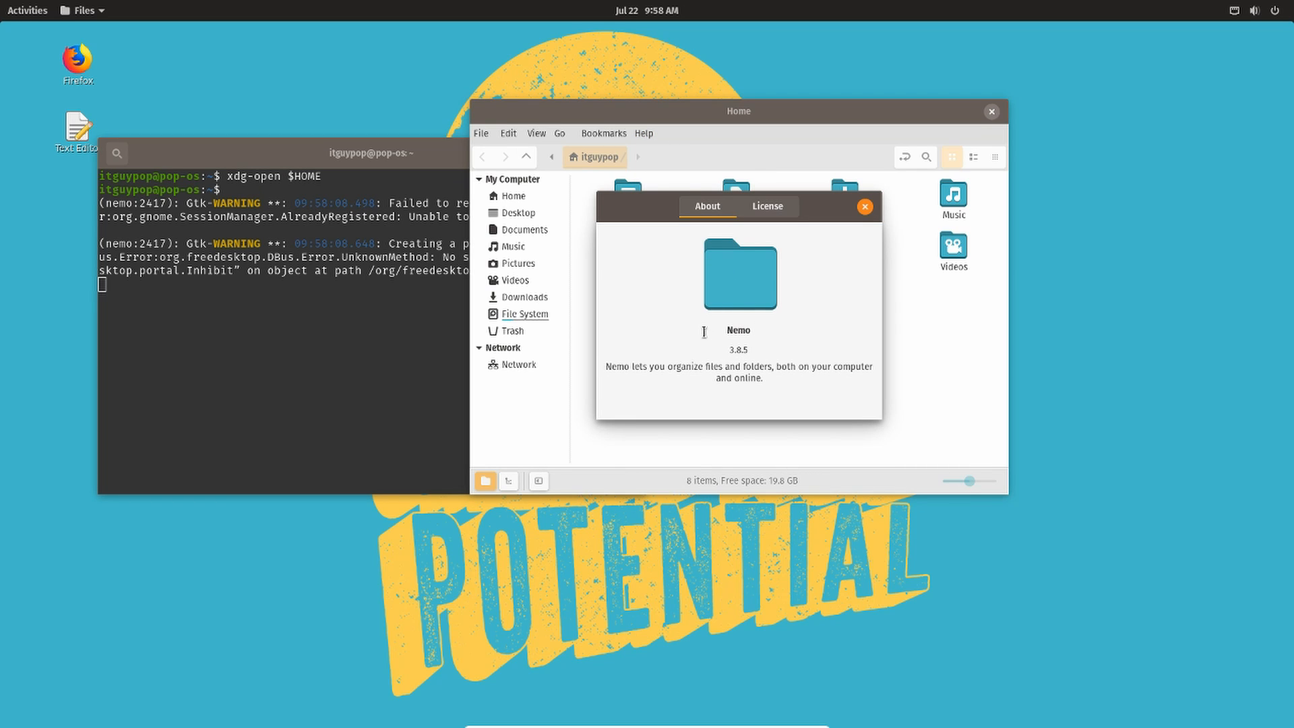
left_click(864, 207)
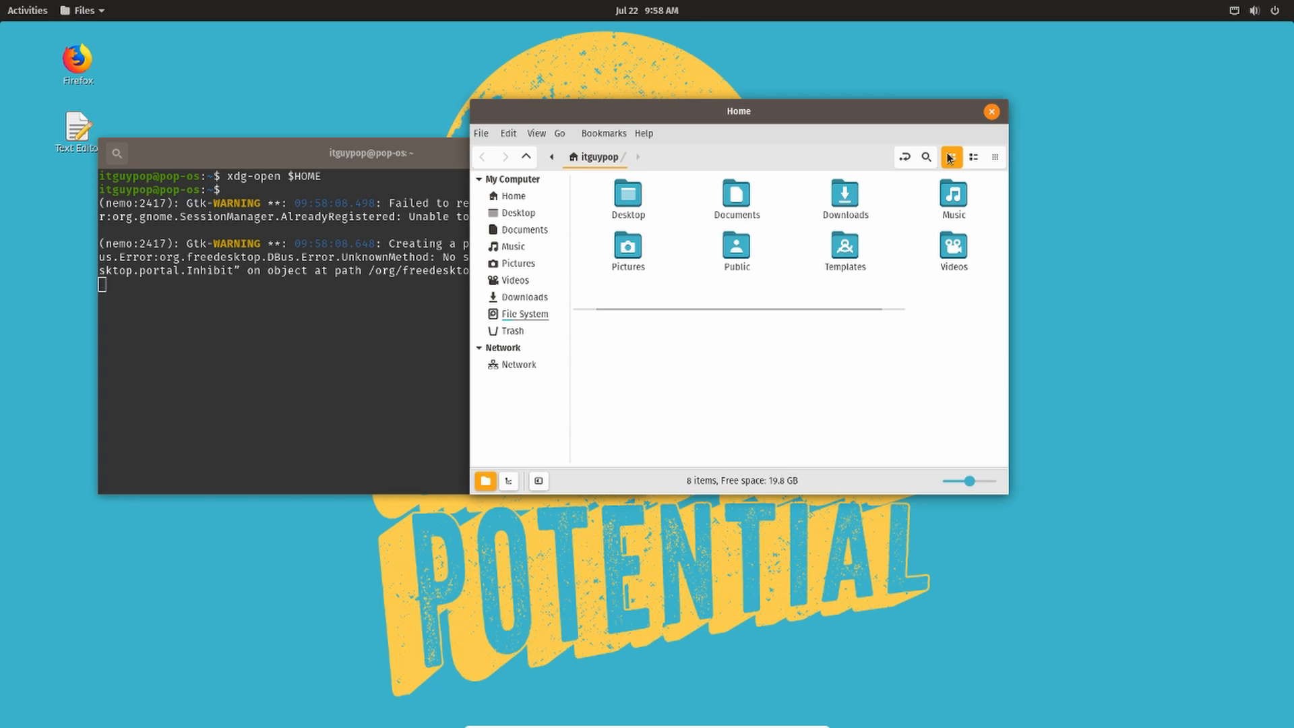
- Close the file manager window, stop the running command, and close the terminal
left_click(991, 111)
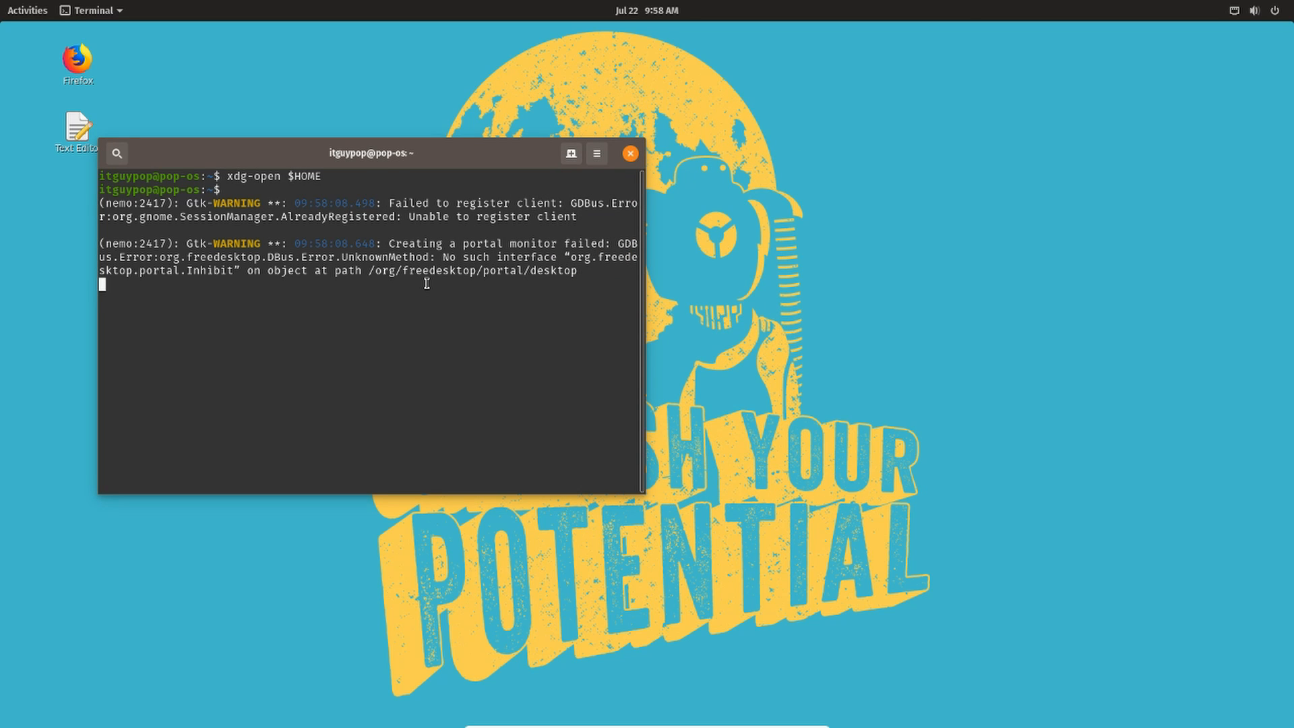
key("ctrl+c")
left_click(630, 153)
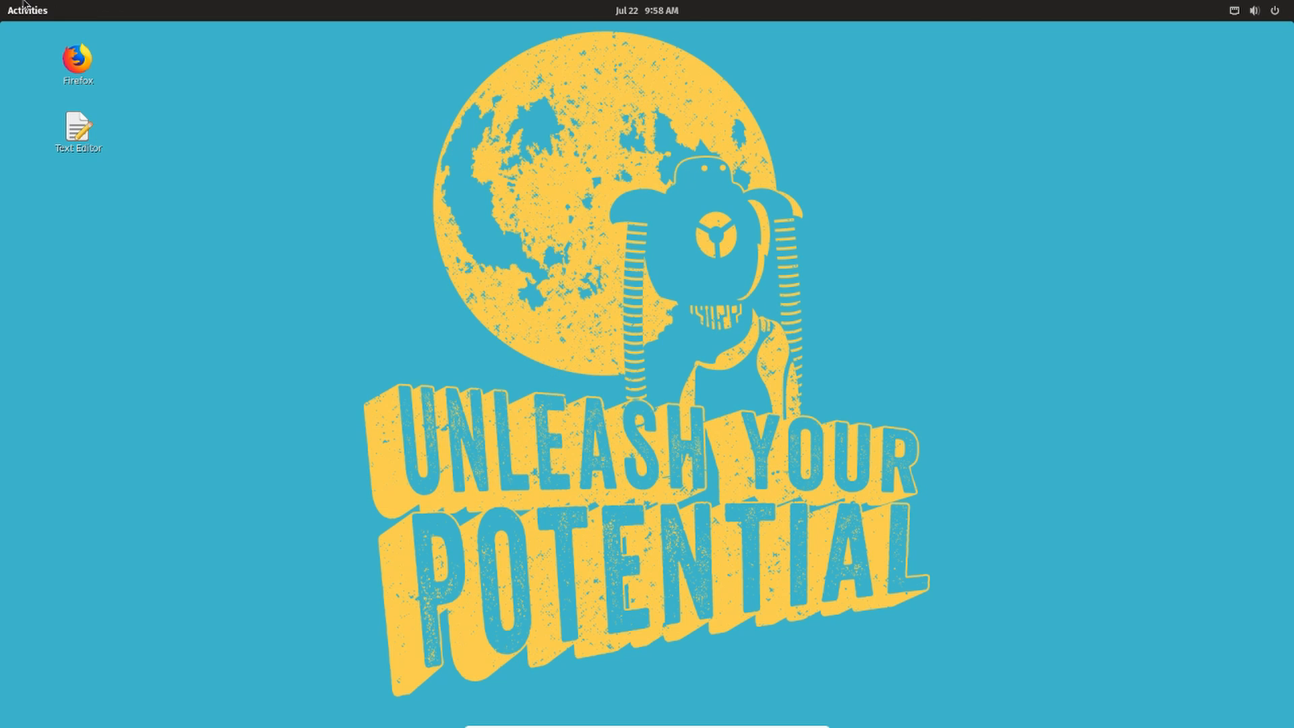
- Open Files from the Activities overview to check it launches Nemo, reposition its window, and close it
left_click(27, 10)
left_click(32, 340)
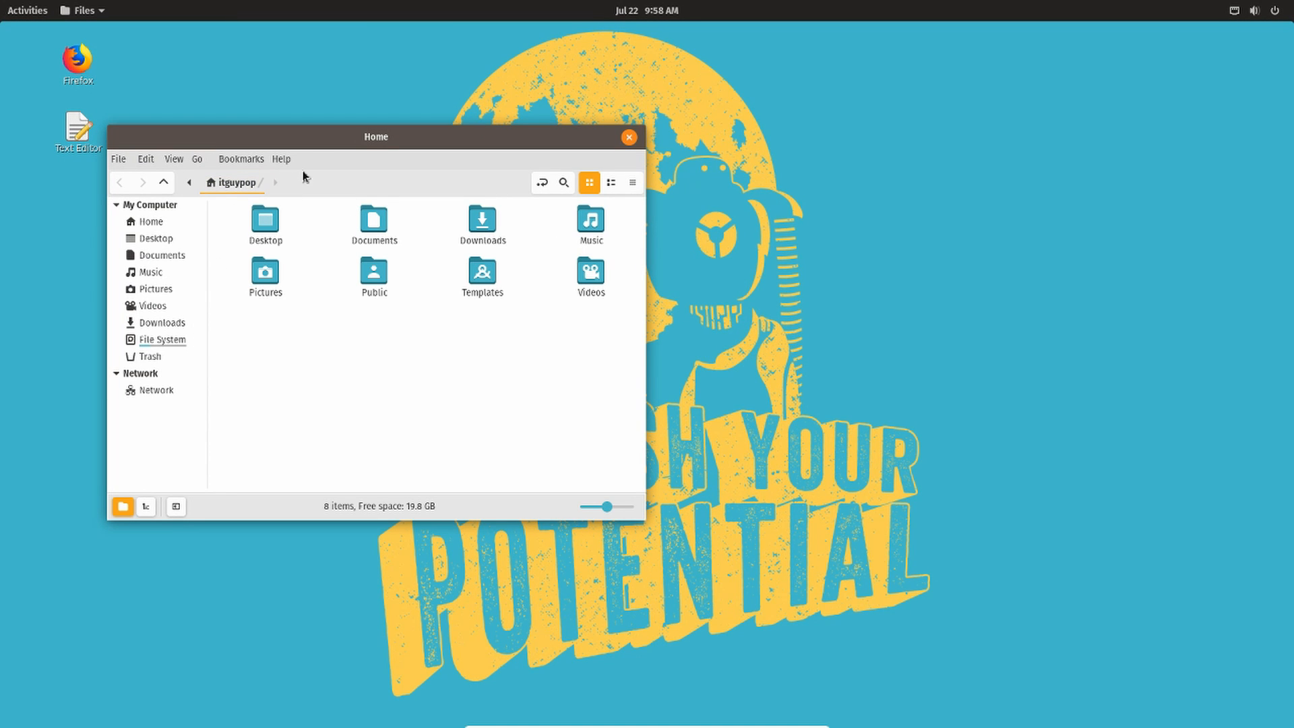
left_click_drag(414, 143, 483, 132)
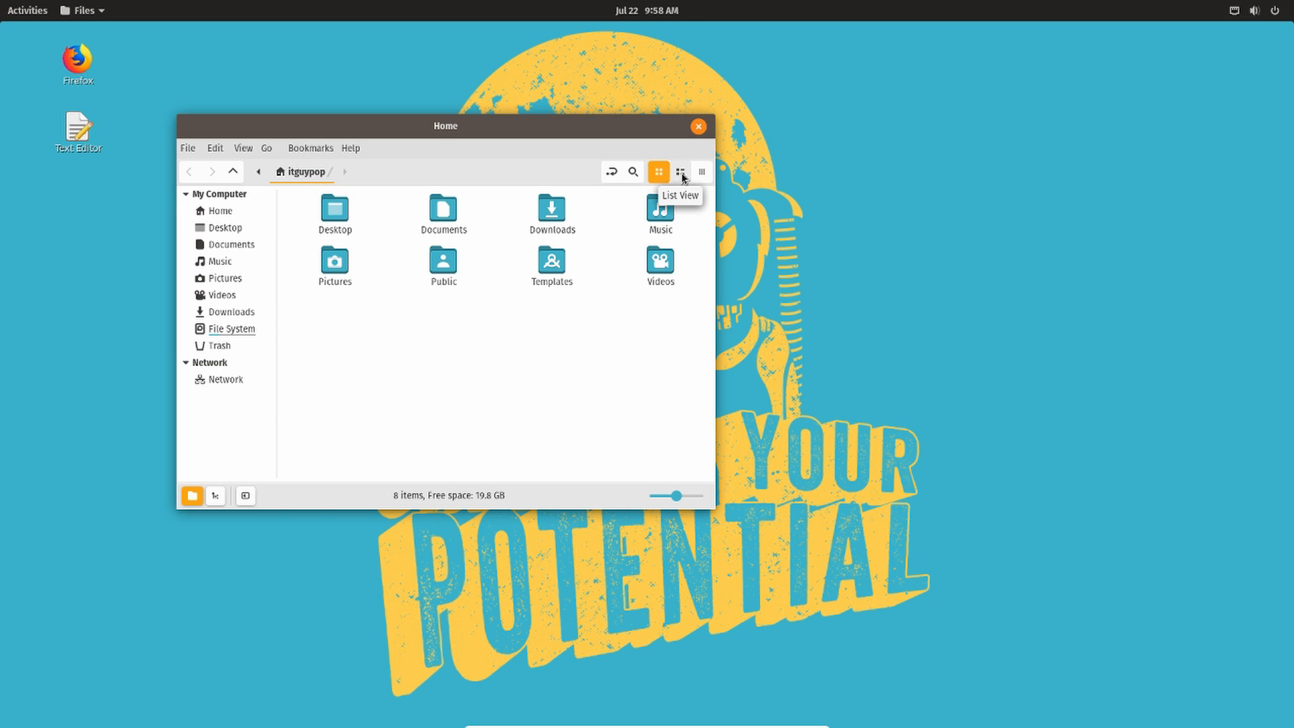
left_click_drag(489, 129, 495, 121)
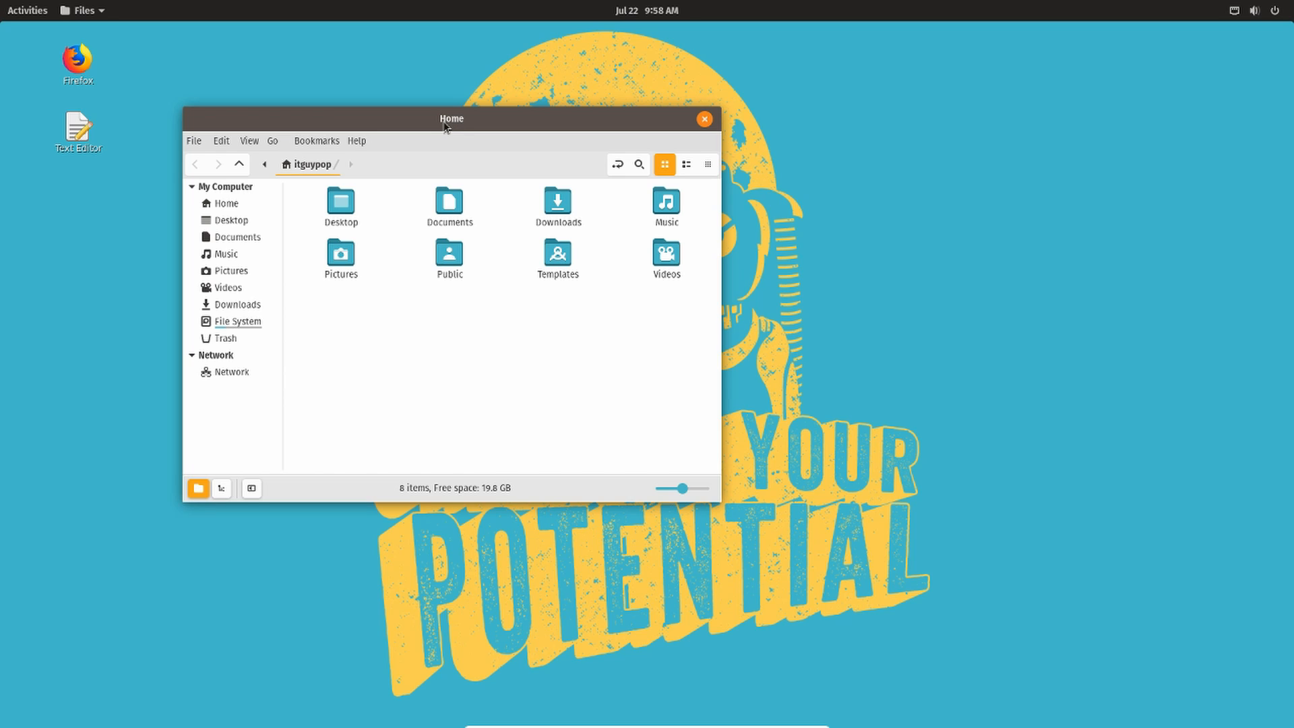
left_click_drag(435, 126, 449, 128)
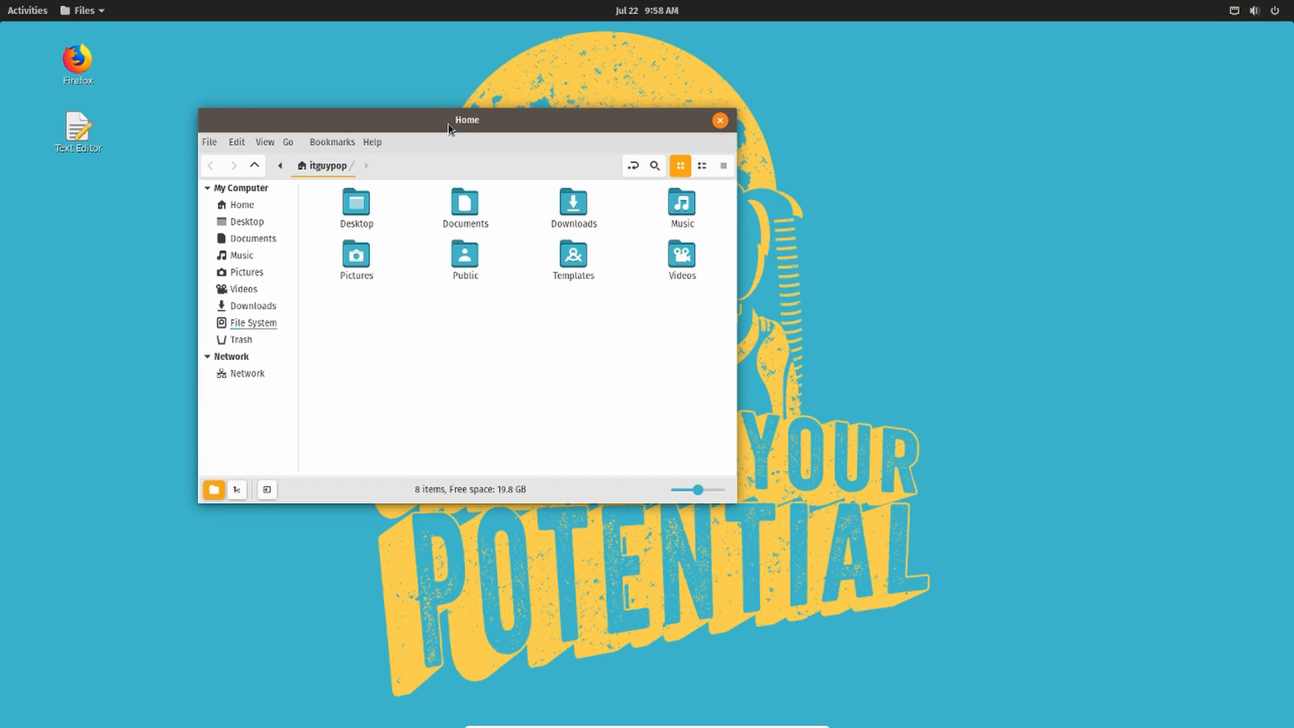
left_click_drag(450, 128, 476, 144)
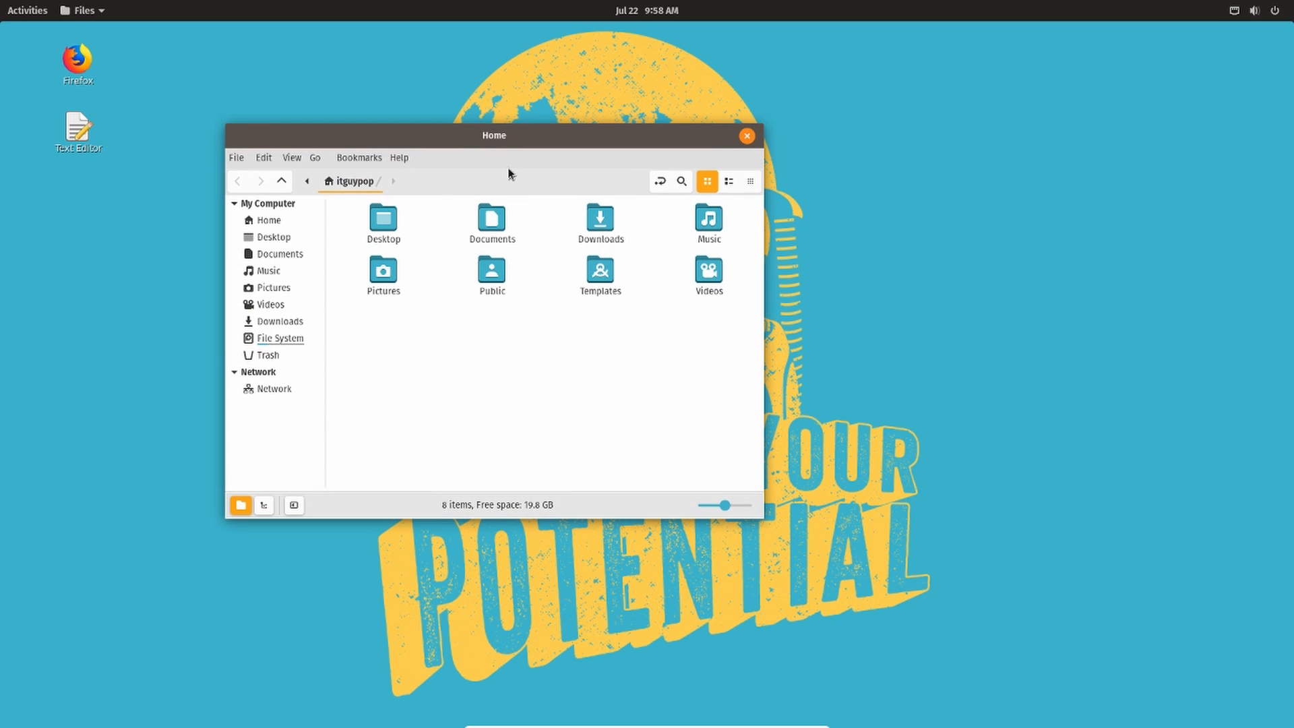
left_click(747, 137)
left_click(747, 137)
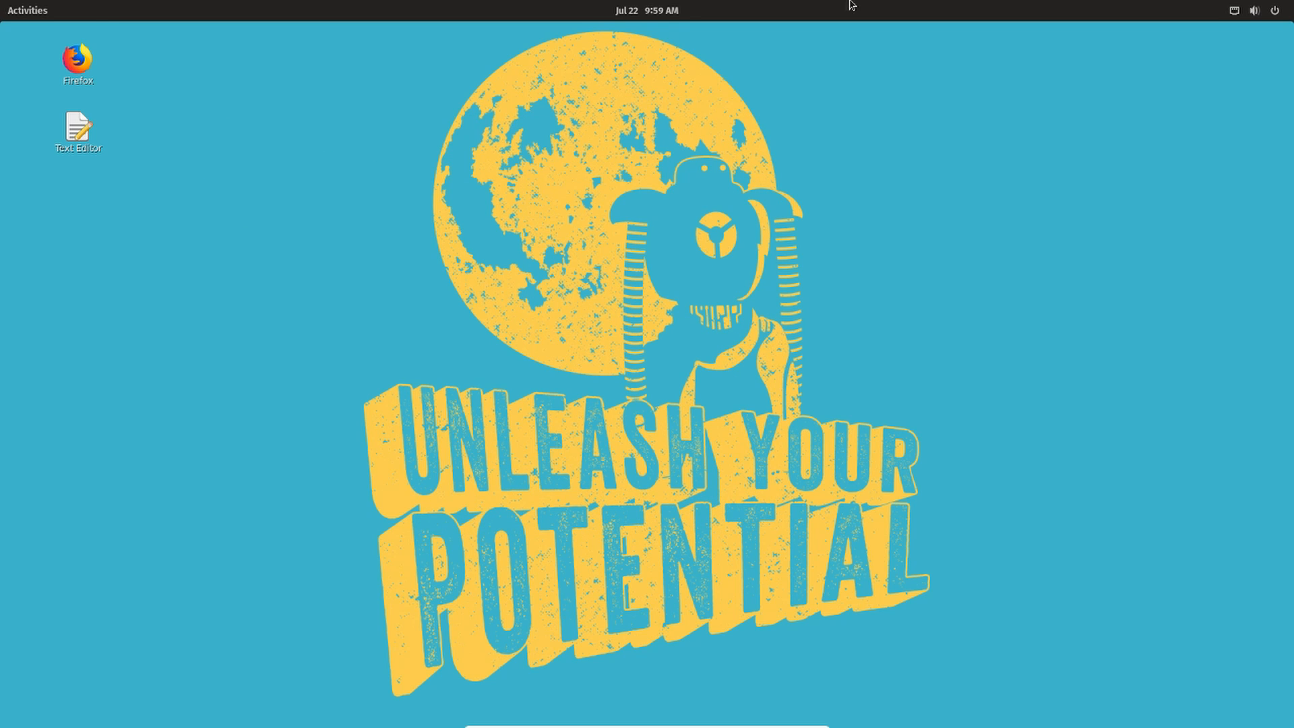